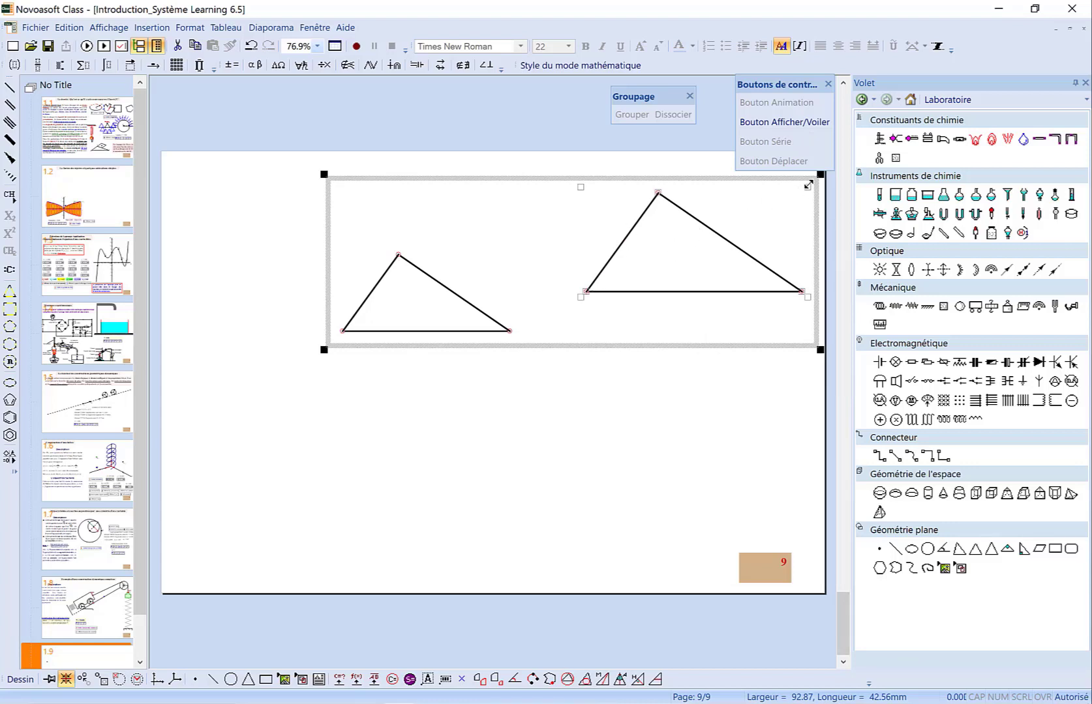
Shrink the right-hand triangle to a much smaller size
drag(808, 185, 736, 248)
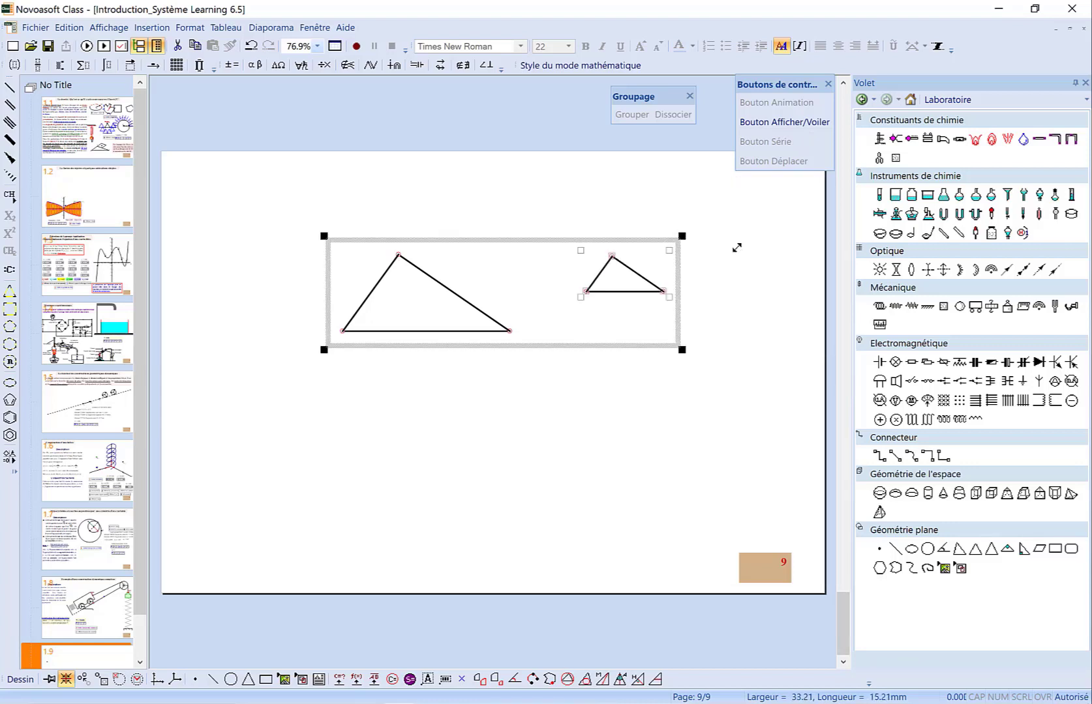
Open the left triangle's properties and enable Personnaliser le triangle, defined by its sides a, b, c
click(440, 289)
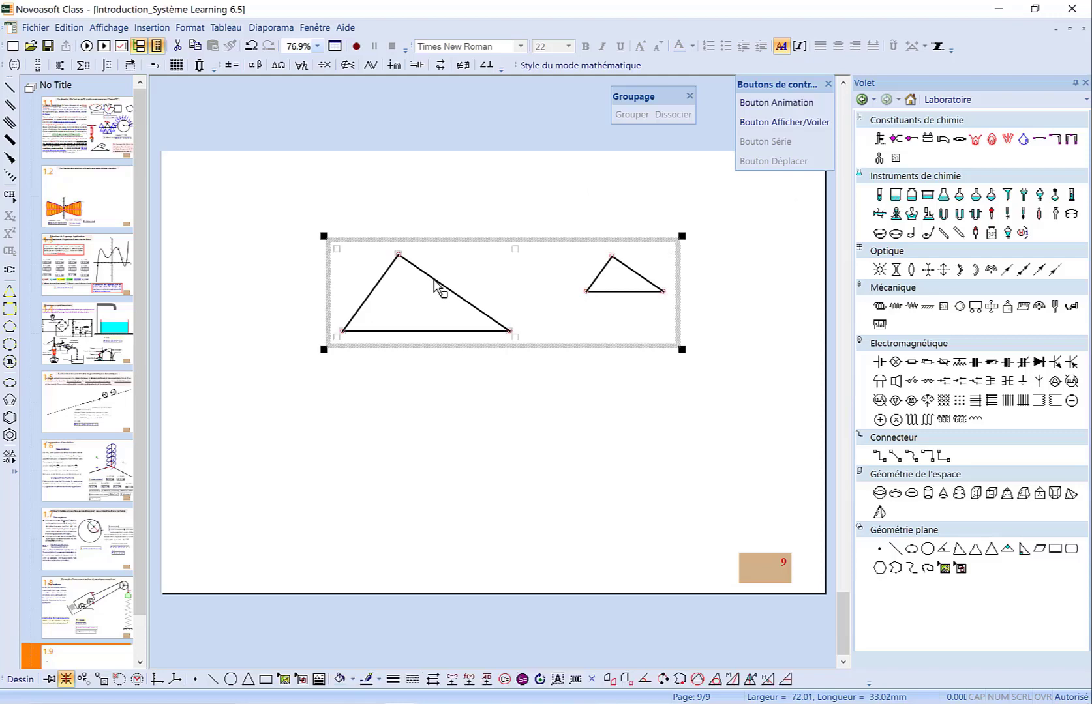
double_click(437, 285)
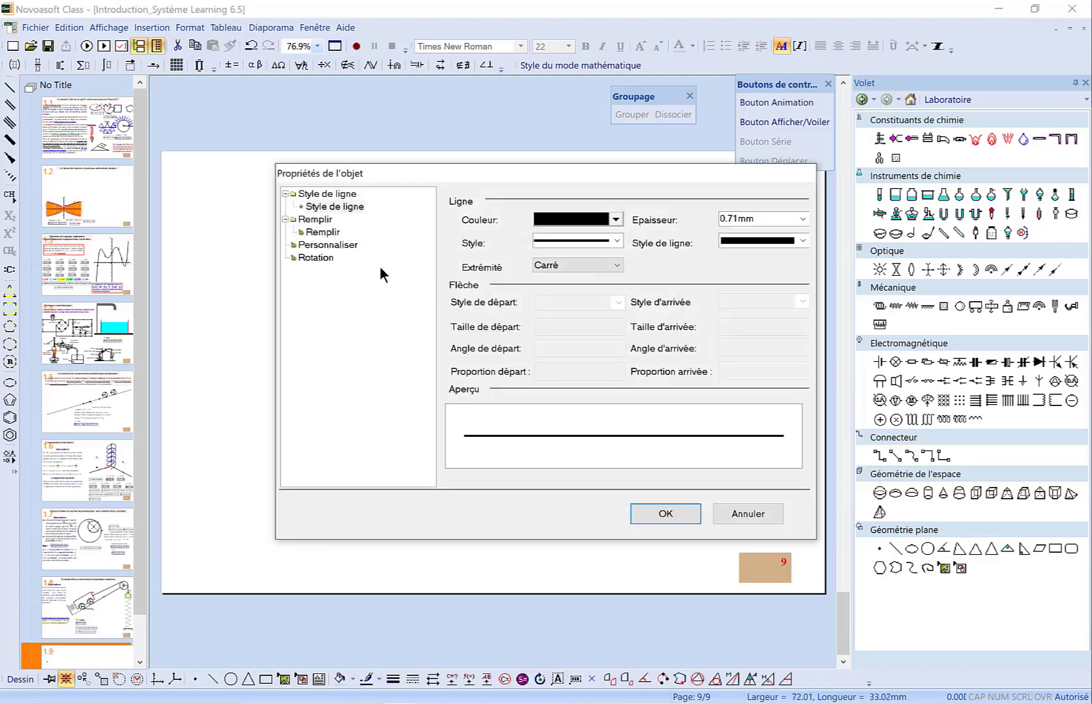
click(343, 246)
click(463, 199)
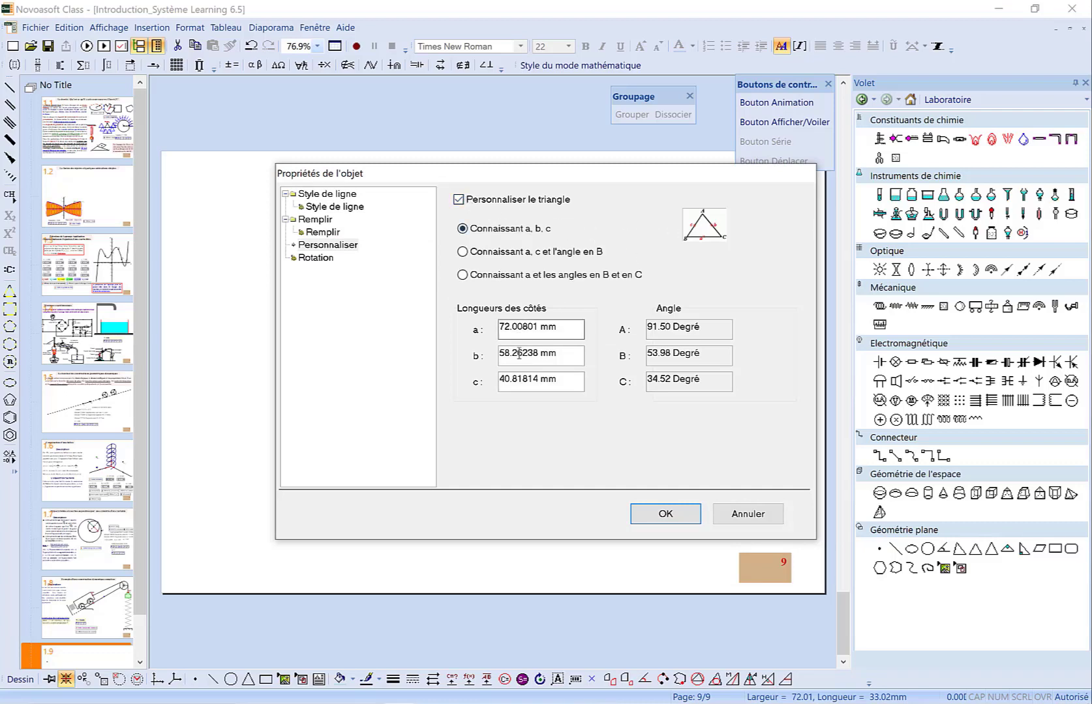
click(464, 251)
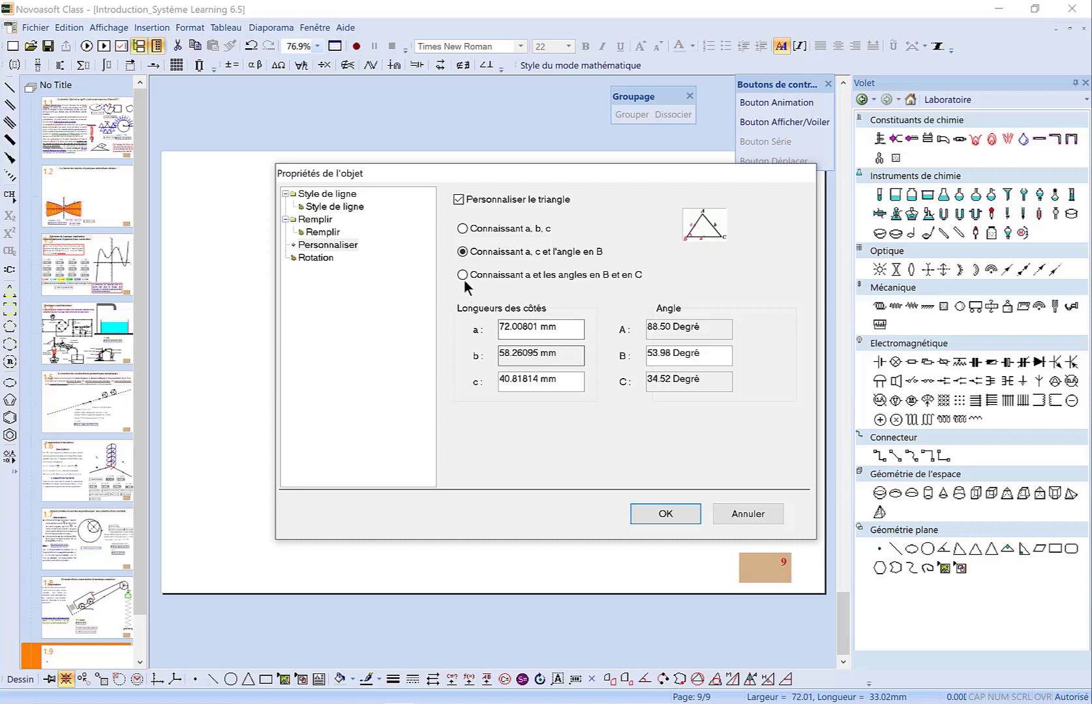
click(463, 276)
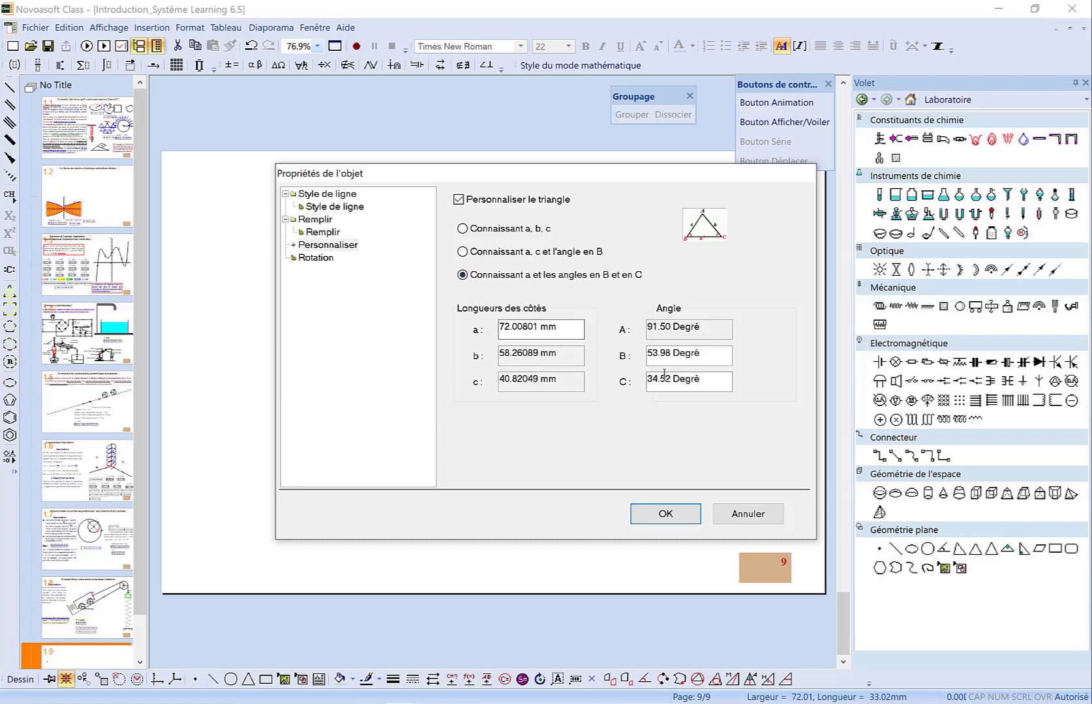
click(464, 228)
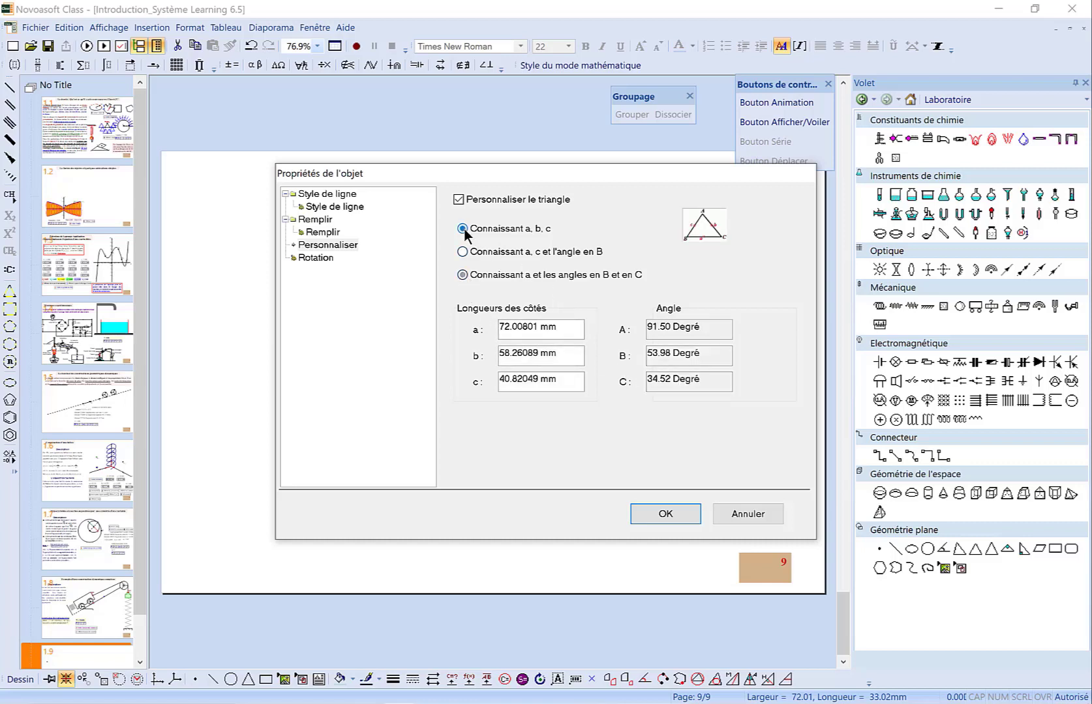
Set the triangle's sides a, b and c to 30 mm, 42 mm and 54 mm and apply
double_click(513, 326)
text(30)
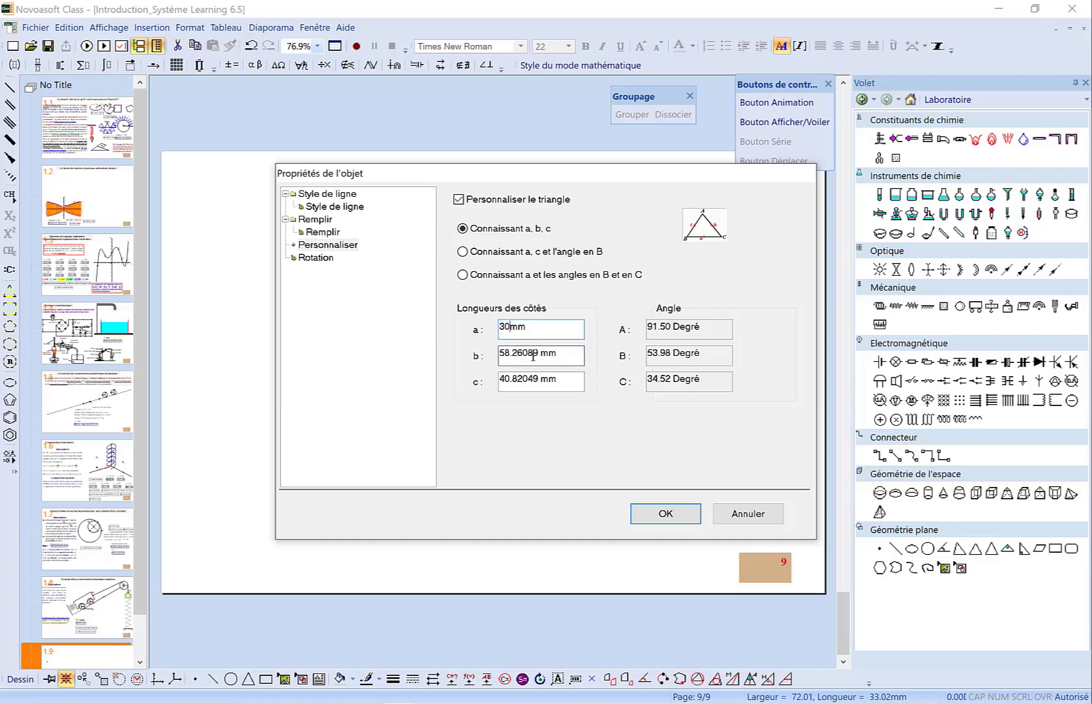
double_click(522, 357)
text(42)
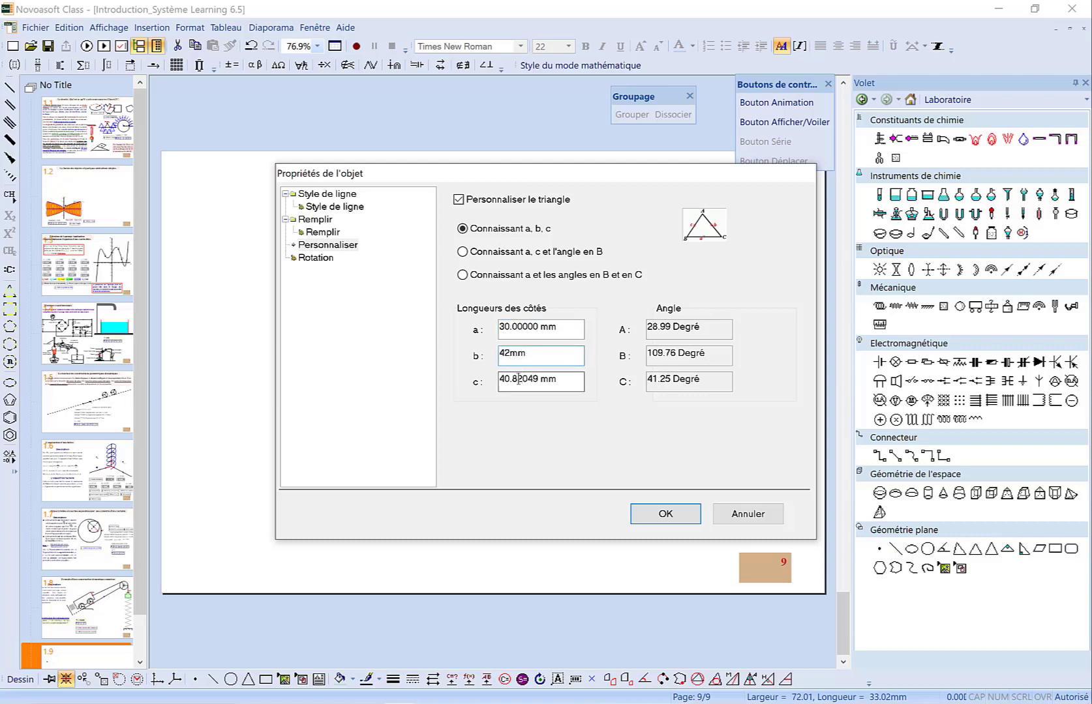
double_click(520, 379)
text(54)
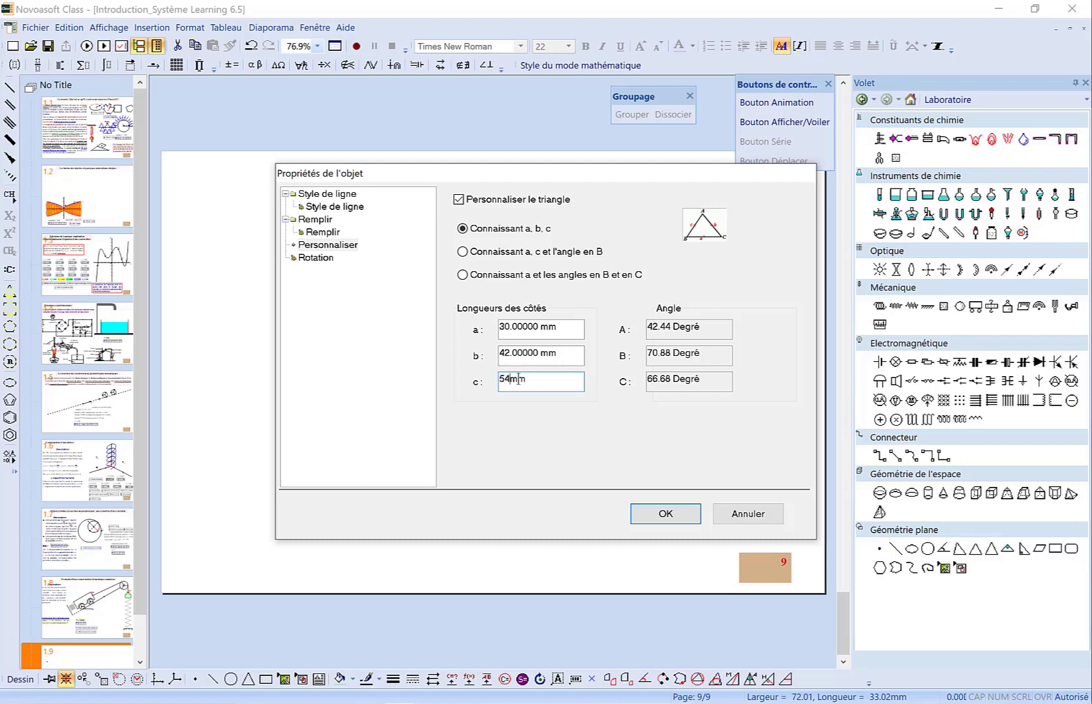
click(652, 511)
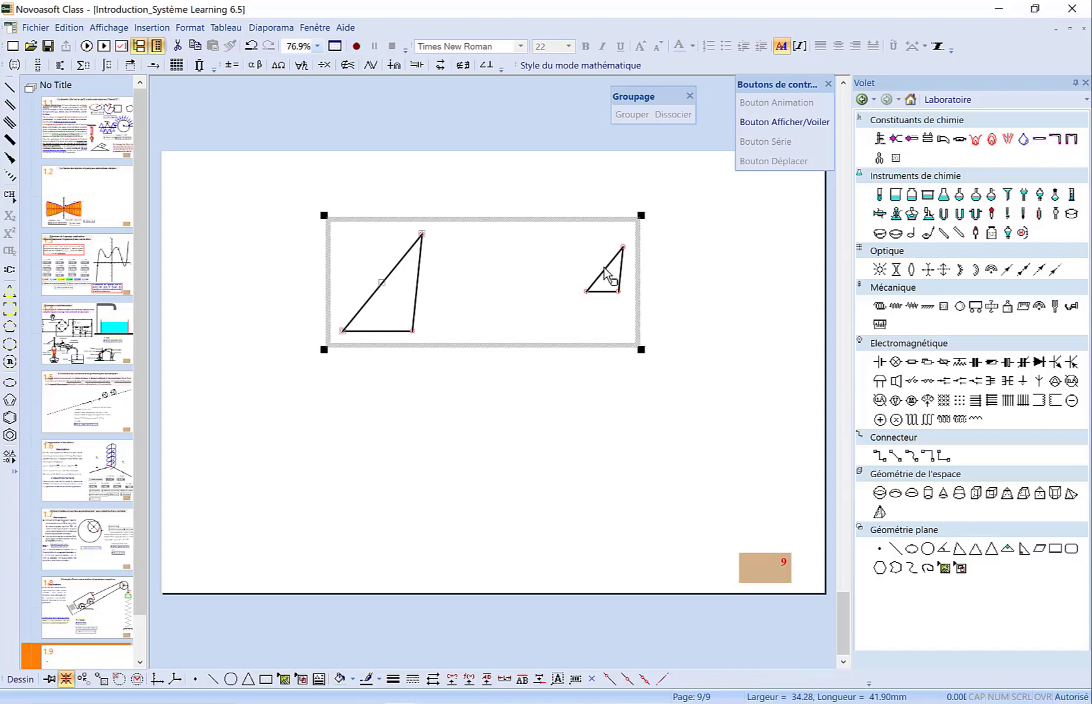
Measure the length ratios of corresponding sides AB to CD, BE to DF and EA to FC
click(504, 679)
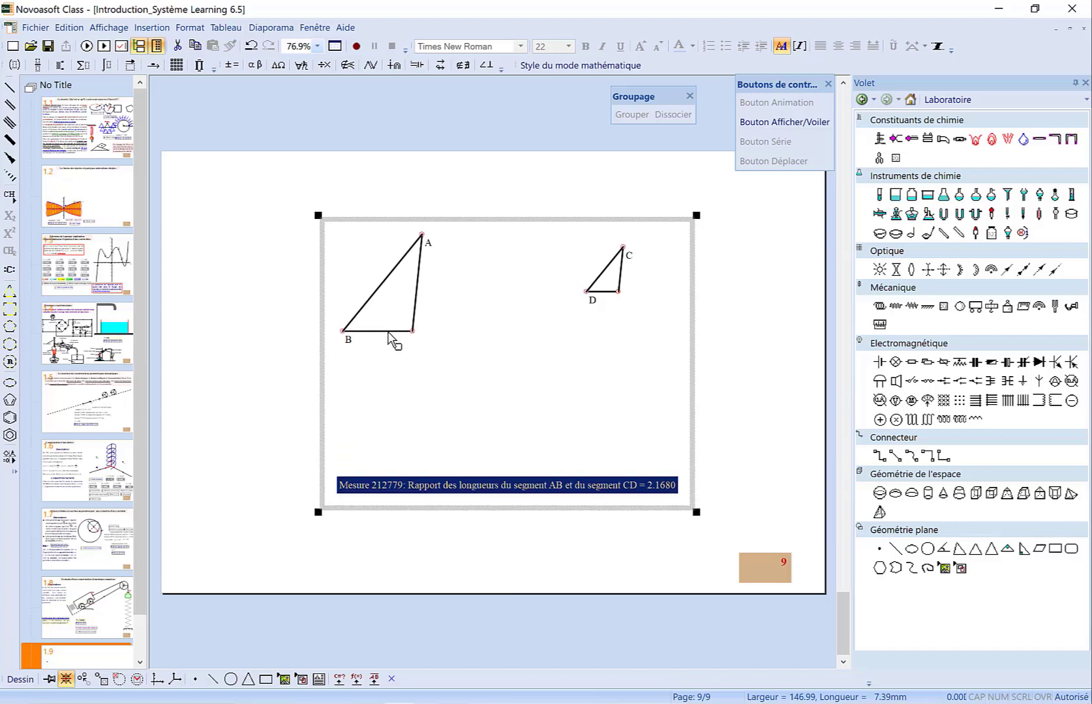
click(388, 331)
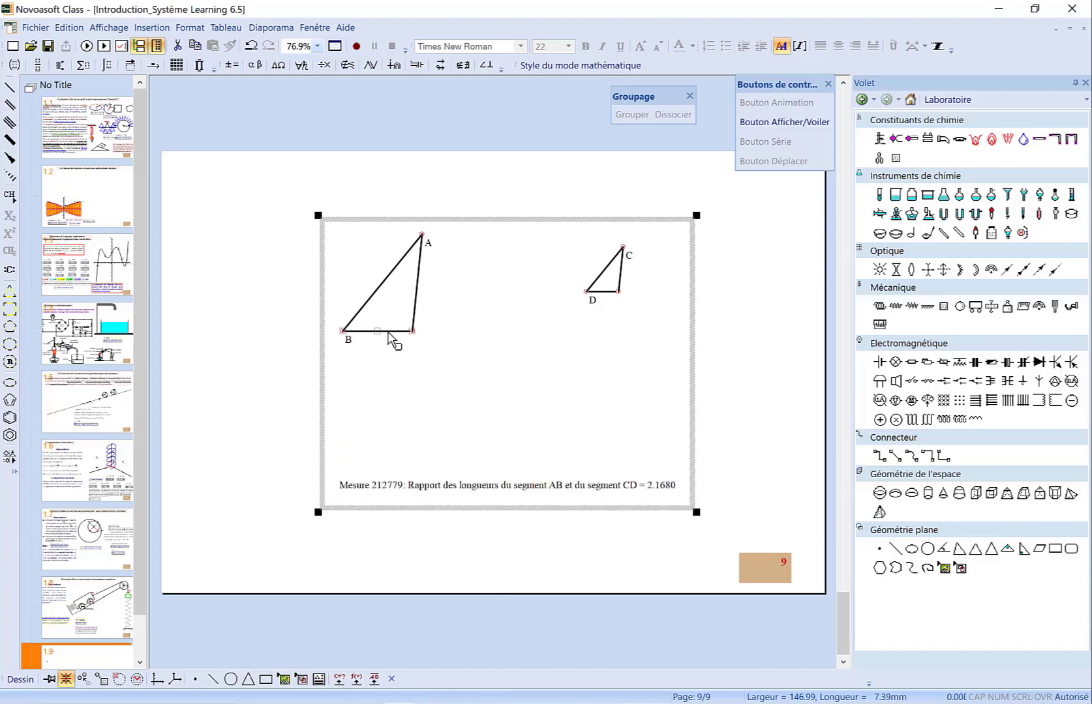
shift+click(610, 292)
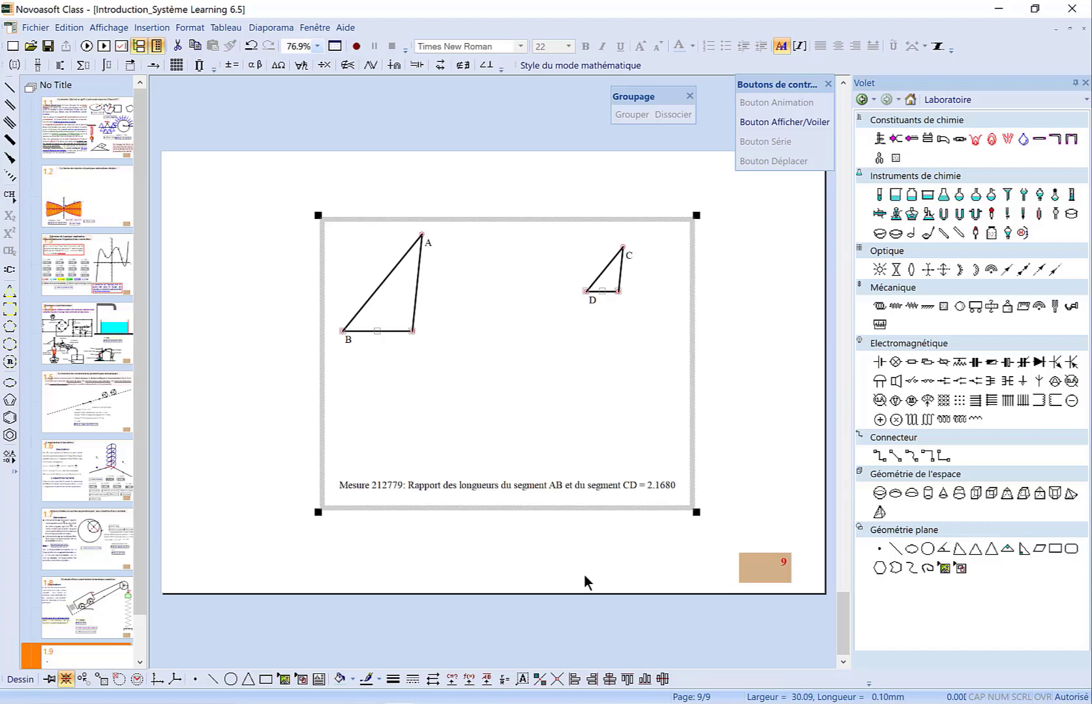
click(504, 679)
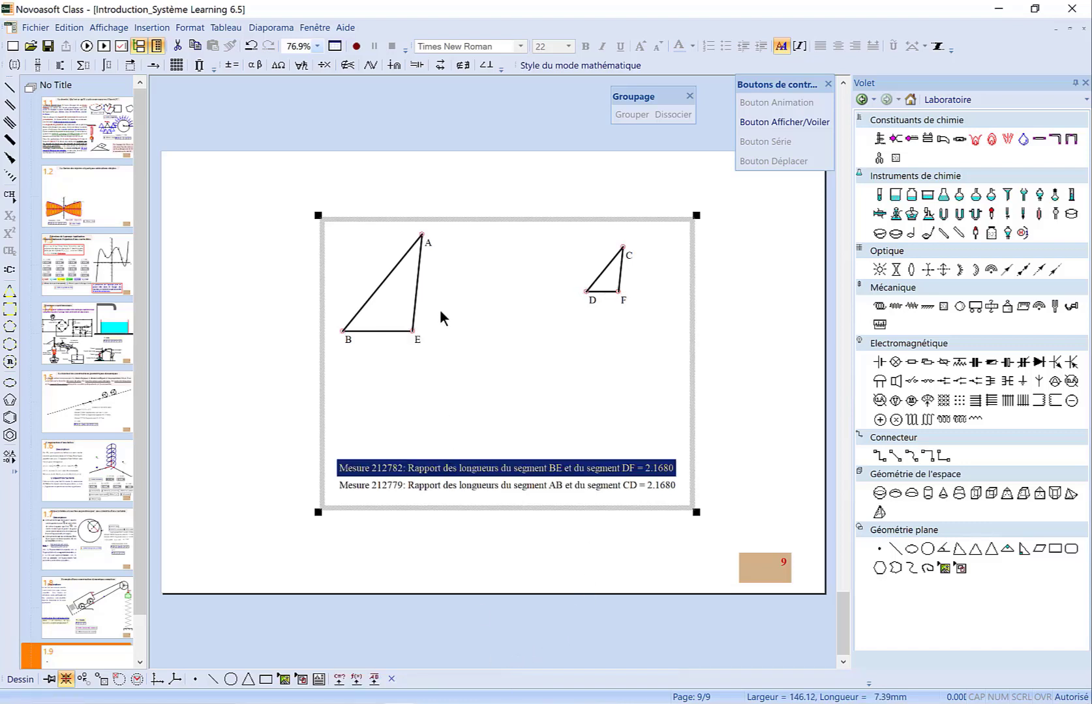
click(418, 286)
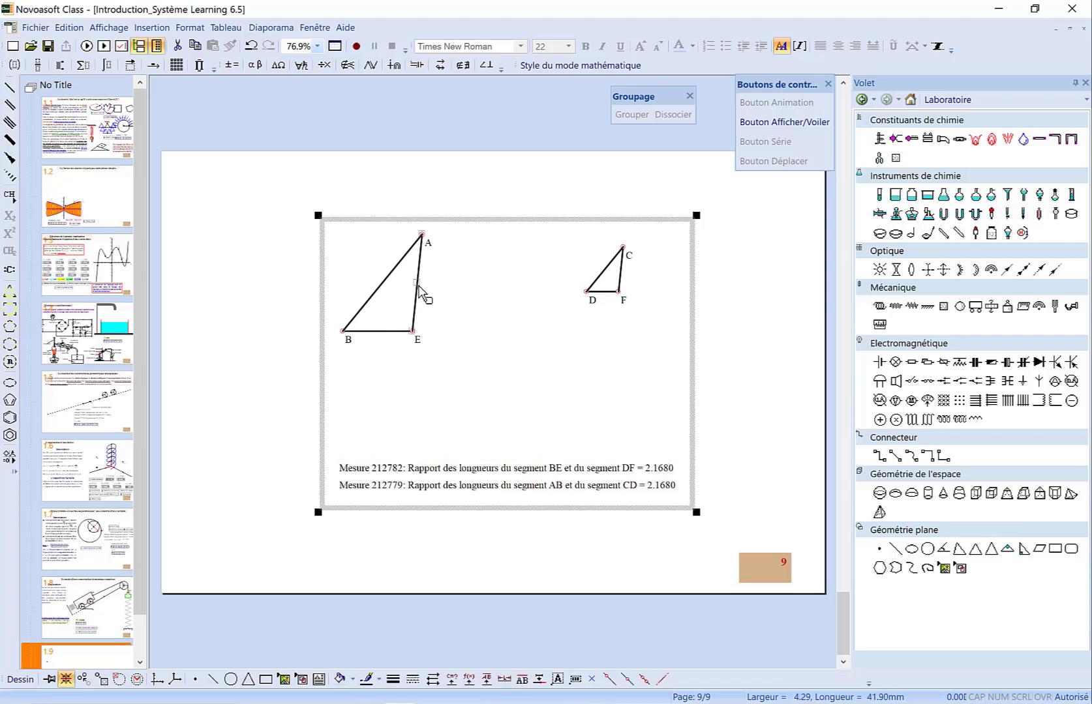
shift+click(621, 276)
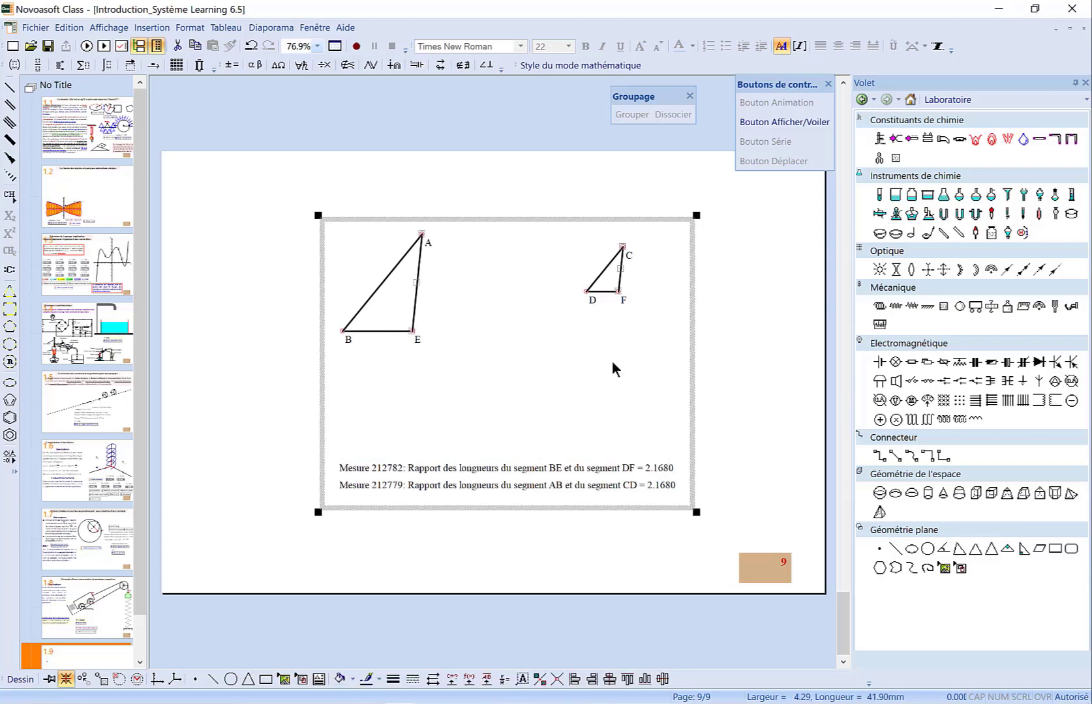
click(506, 678)
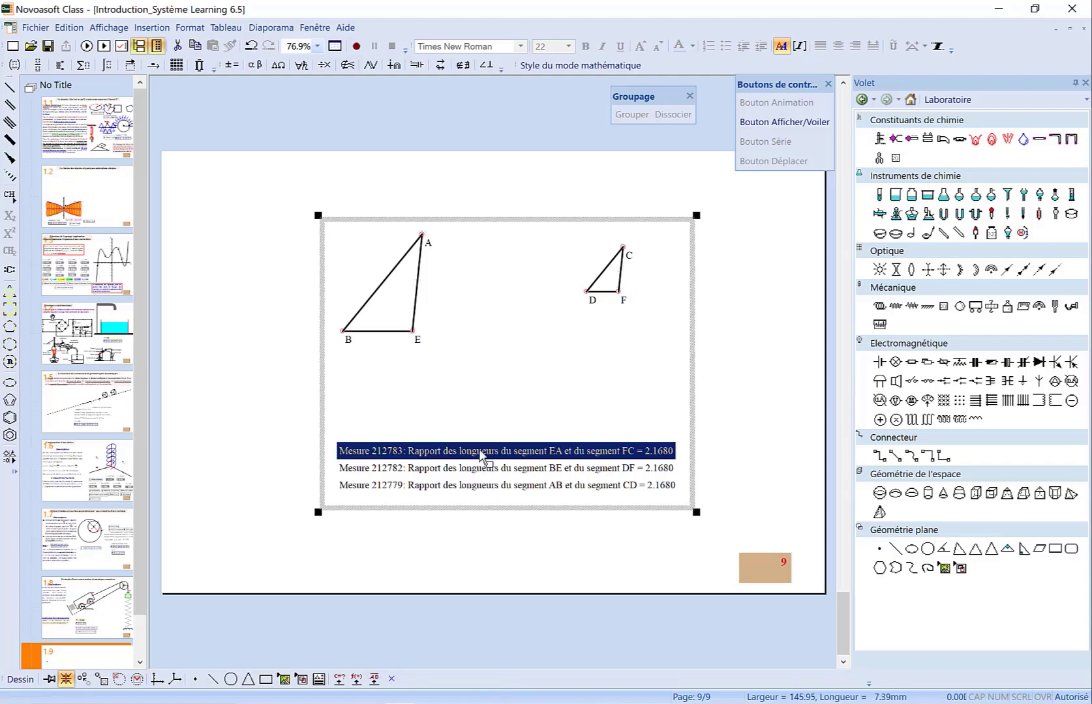
click(452, 366)
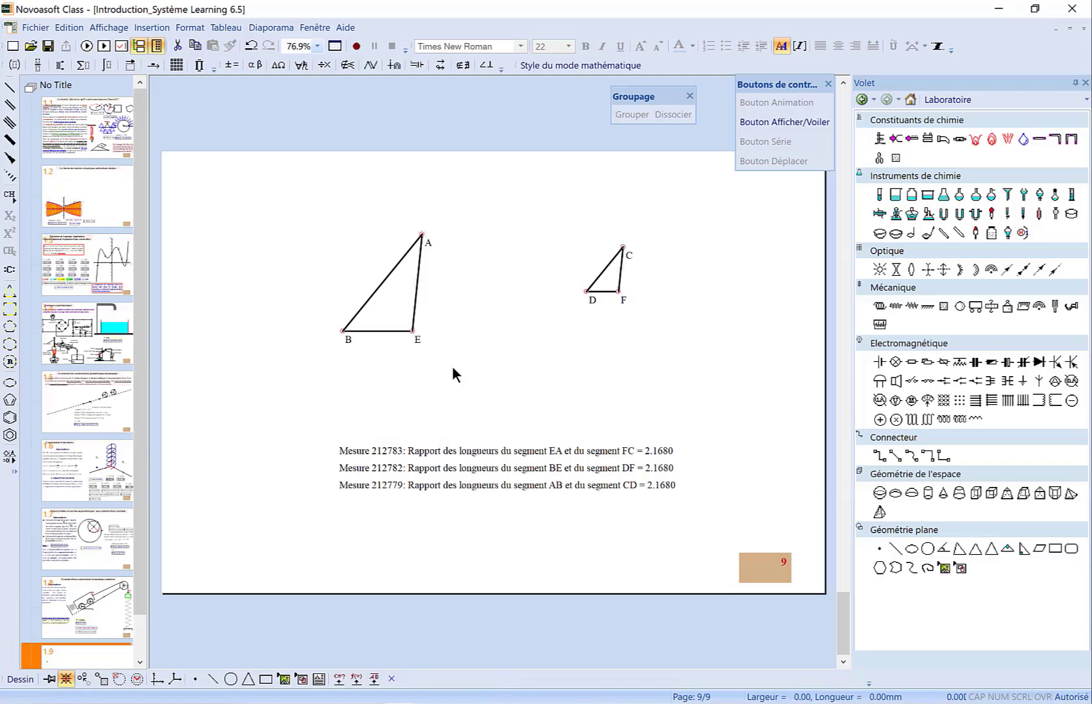
Turn off Personnaliser le triangle in the left triangle's properties and apply
double_click(413, 311)
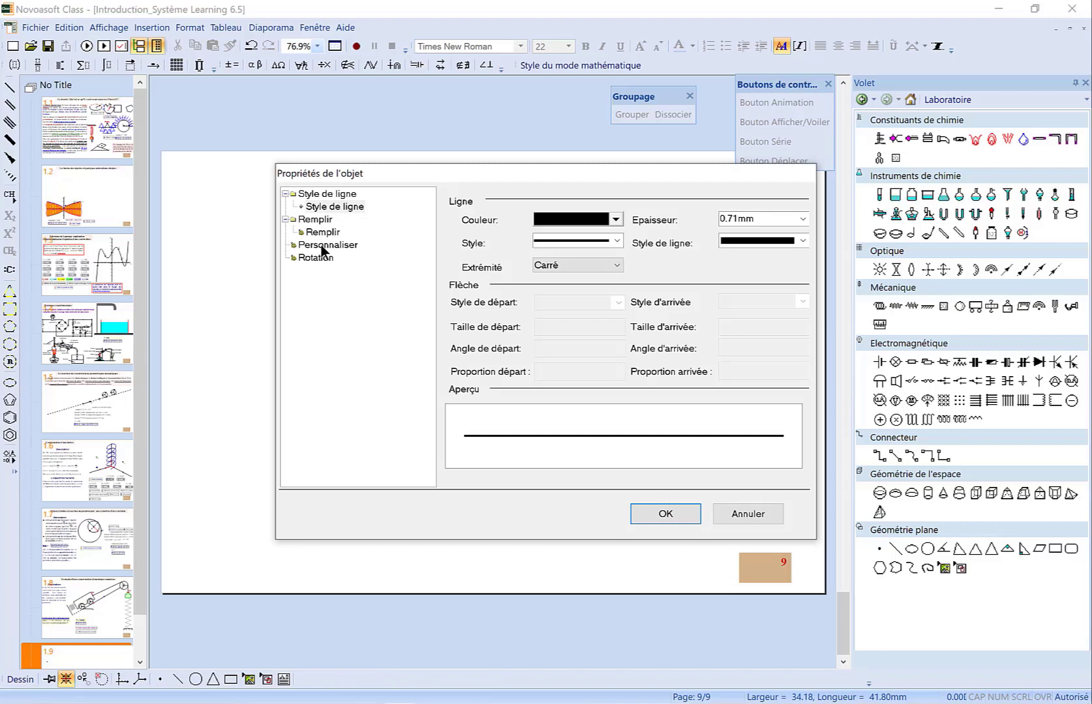
click(324, 245)
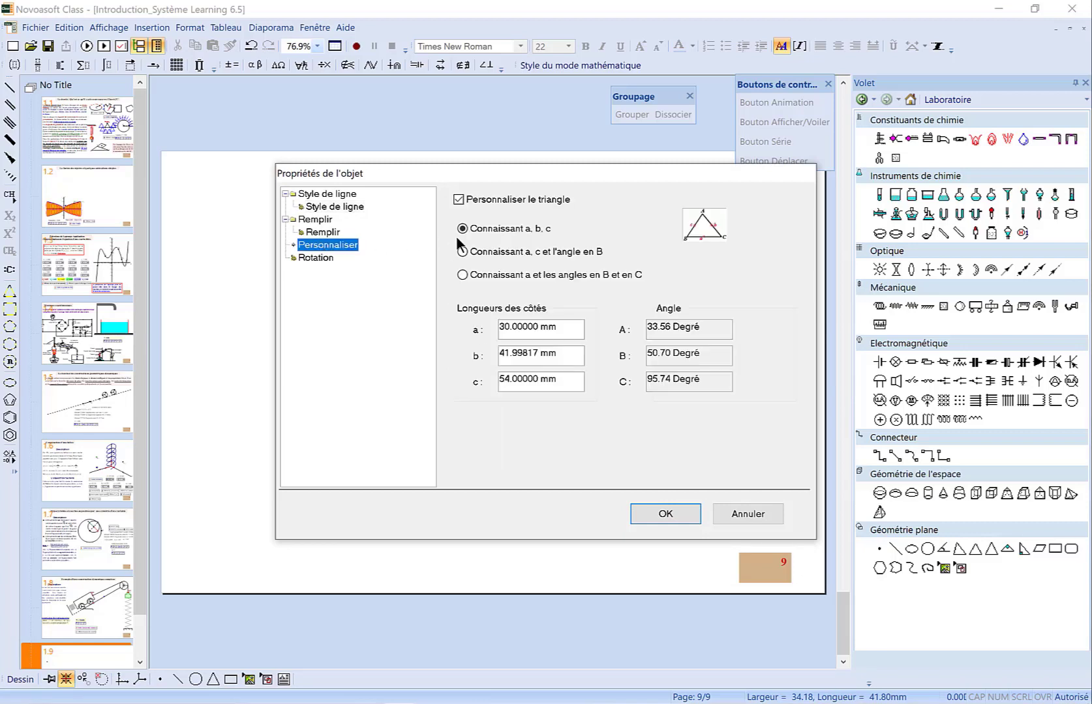
click(460, 200)
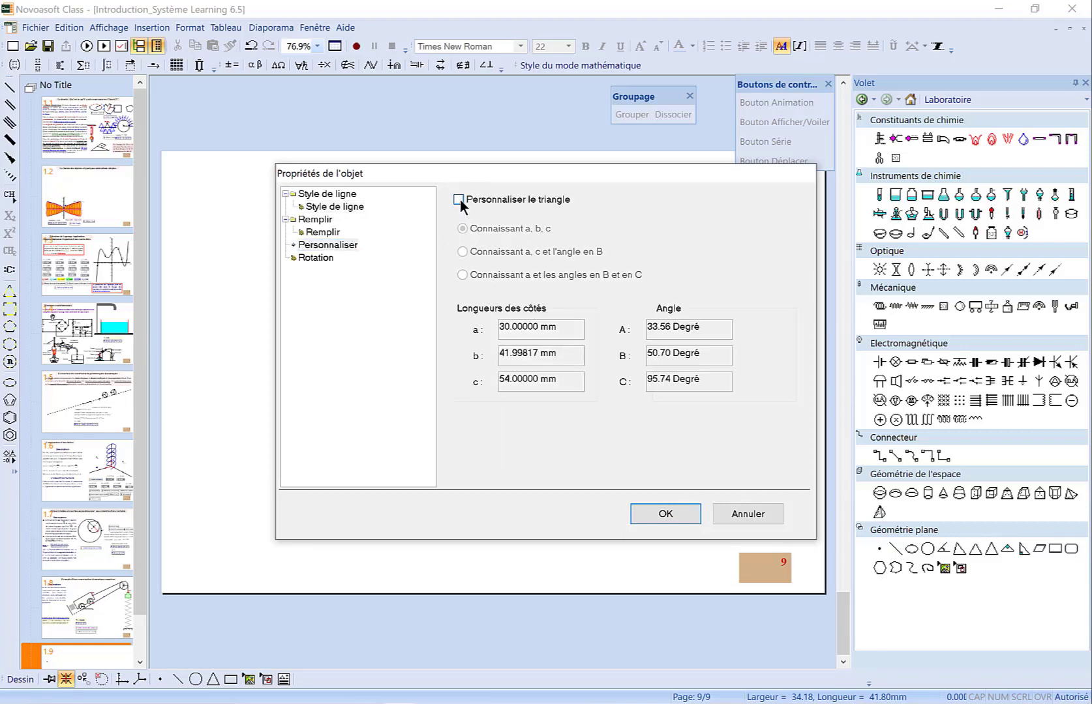
click(665, 514)
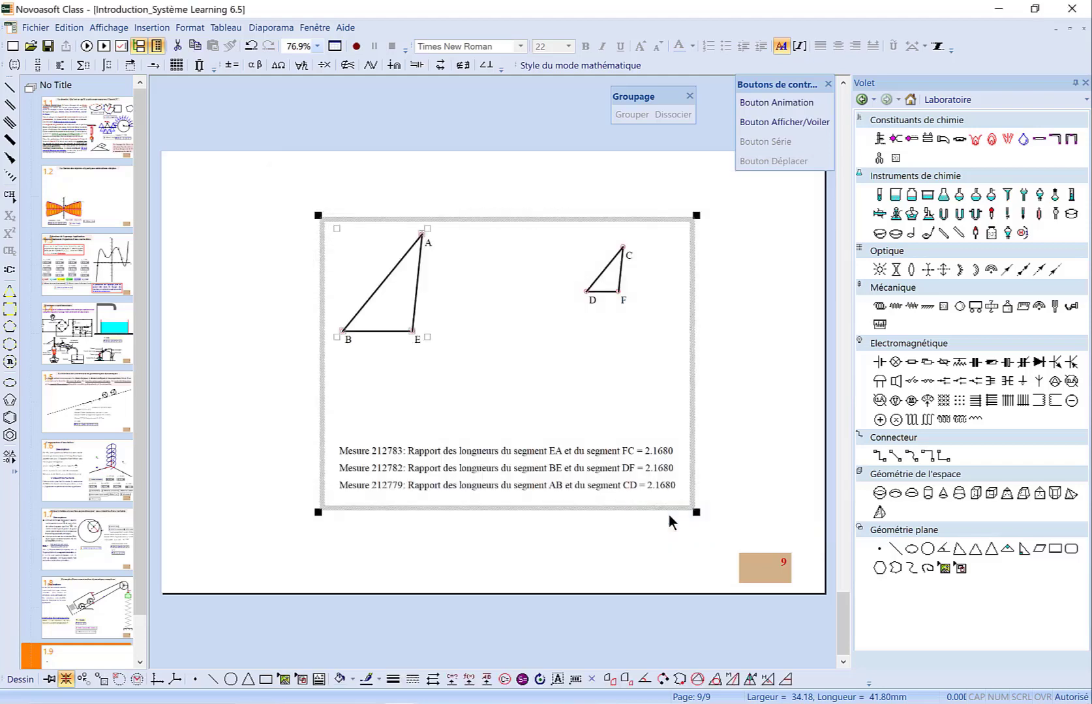
Reshape the left triangle by moving vertex E down and right and vertex A up and right
click(422, 235)
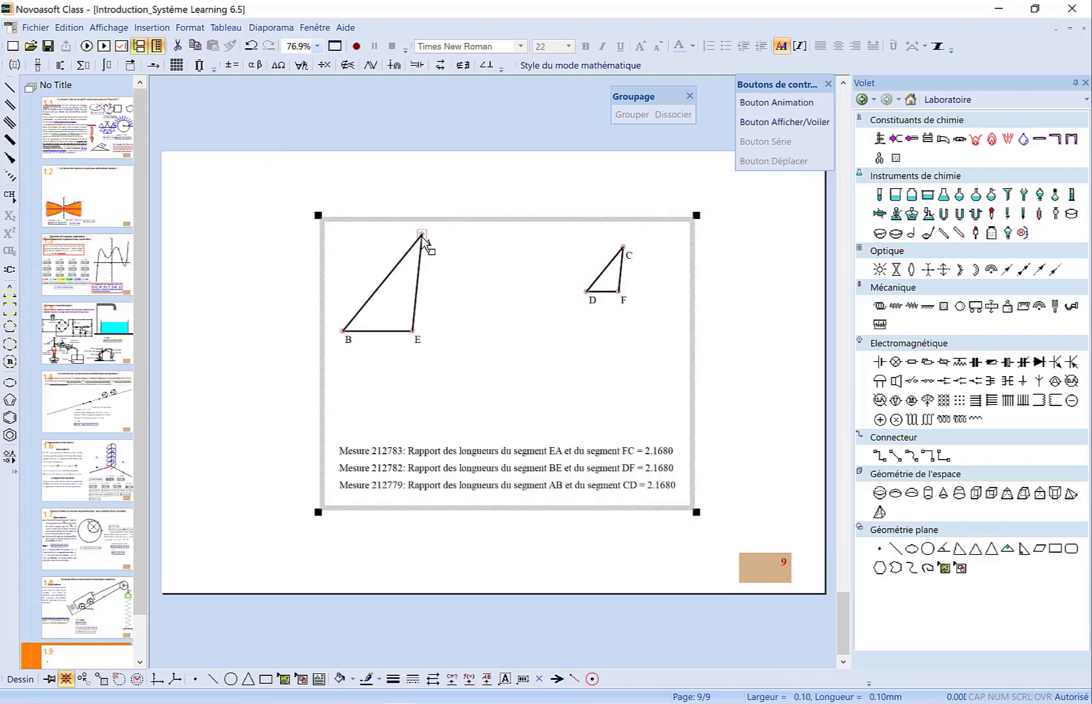
drag(423, 237, 454, 233)
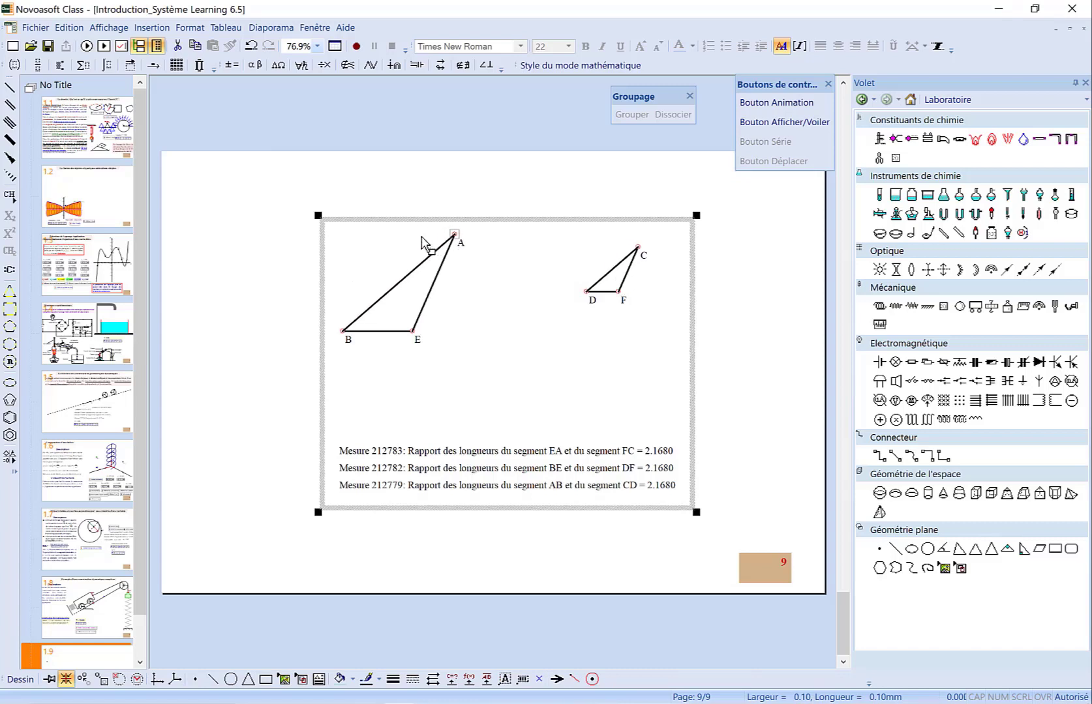
click(413, 331)
key(Down)
key(Down)
key(Down)
key(Down)
key(Down)
key(Down)
key(Down)
key(Down)
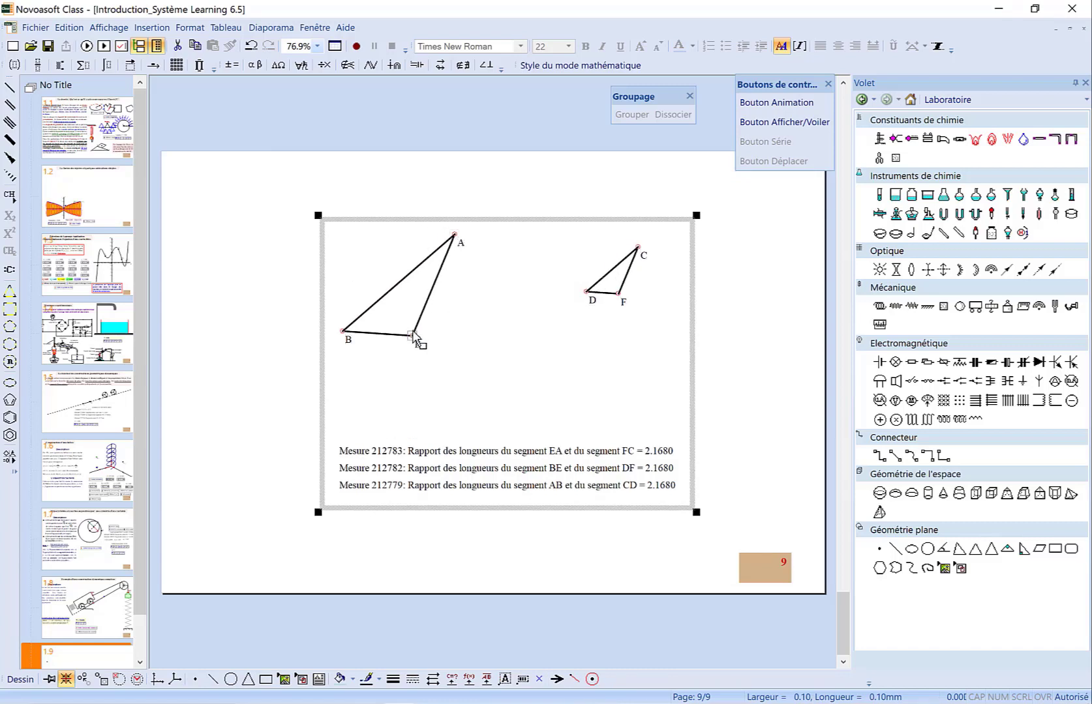
key(Right)
key(Right)
key(Right)
key(Right)
key(Right)
key(Right)
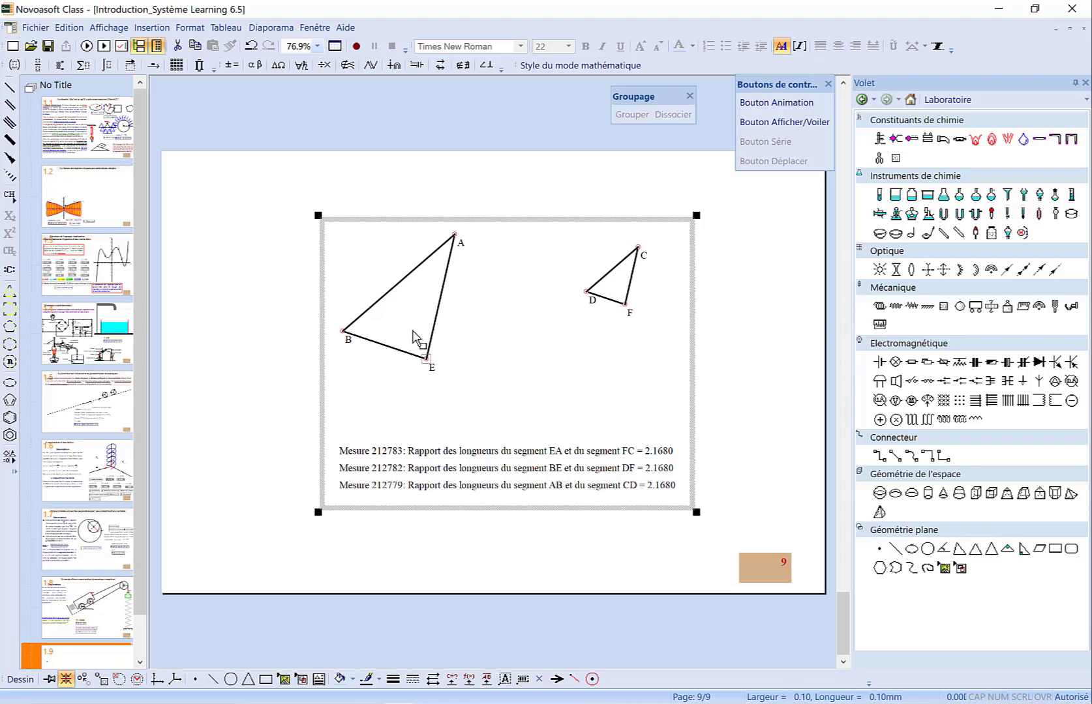
key(Right)
key(Right)
key(Right)
key(Right)
key(Right)
key(Right)
key(Right)
key(Right)
key(Right)
key(Right)
key(Right)
key(Right)
key(Right)
key(Right)
key(Right)
key(Right)
key(Right)
key(Right)
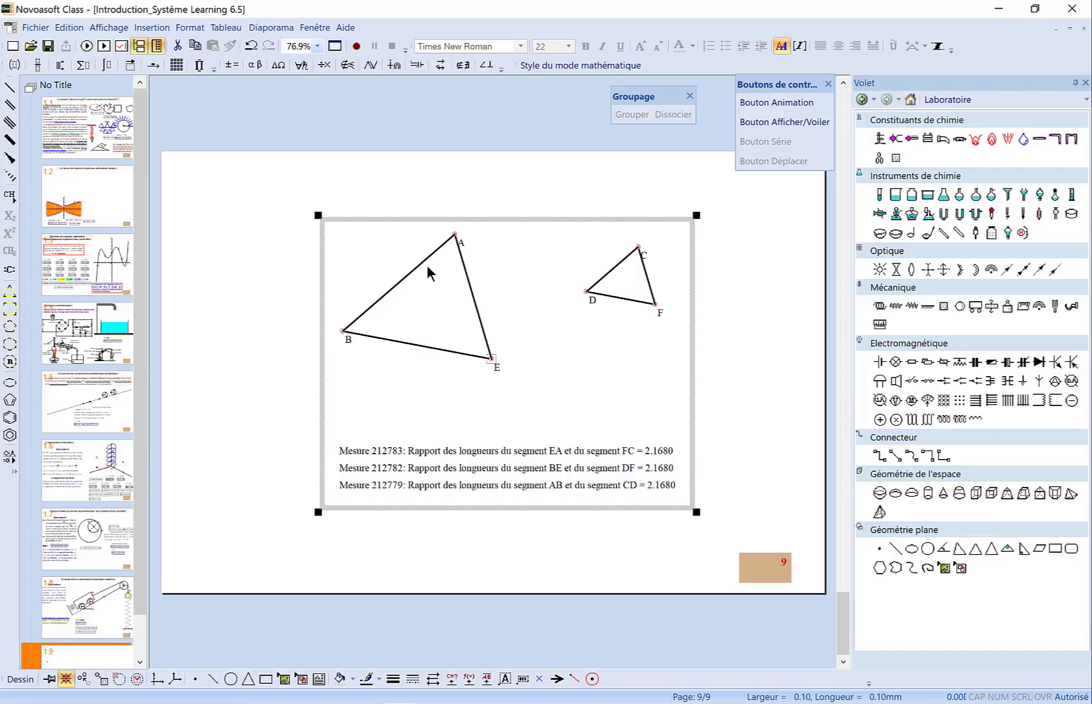
click(455, 234)
drag(455, 234, 566, 249)
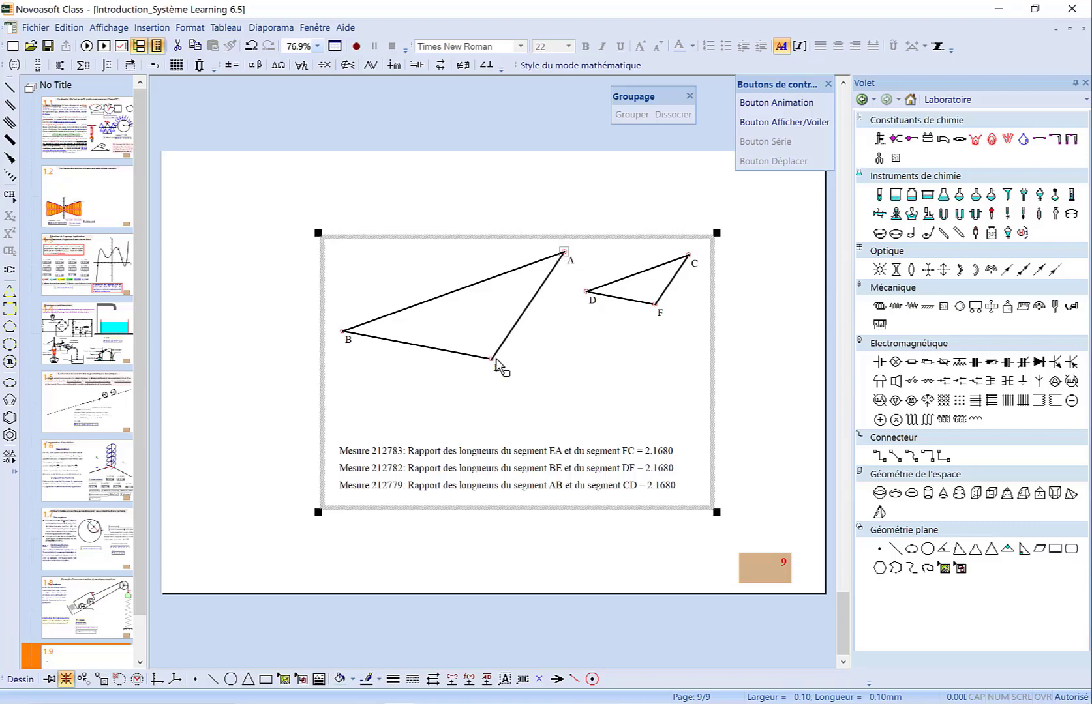
Measure angle AEB of the left triangle and move its measurement line up slightly
click(365, 338)
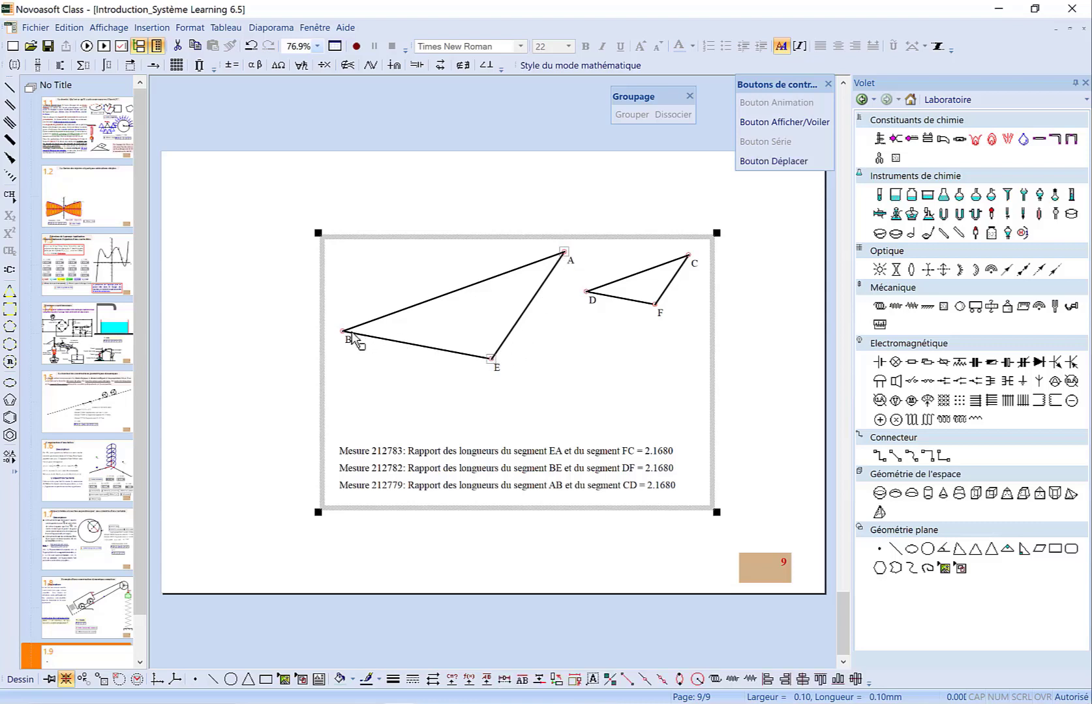
click(345, 335)
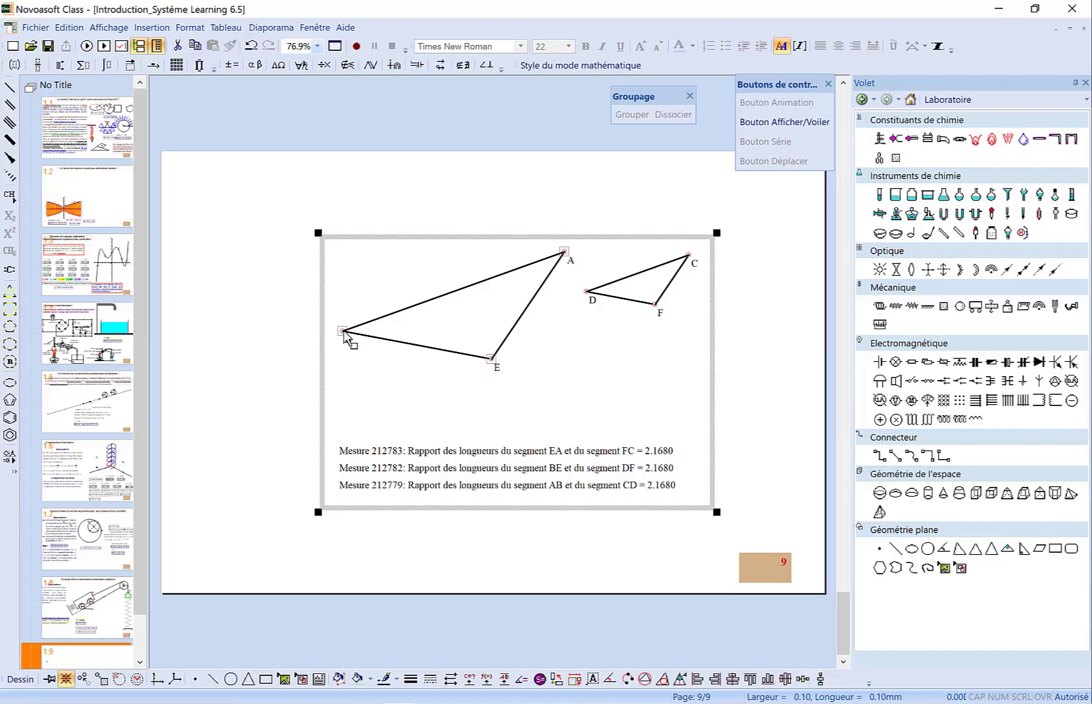
click(520, 681)
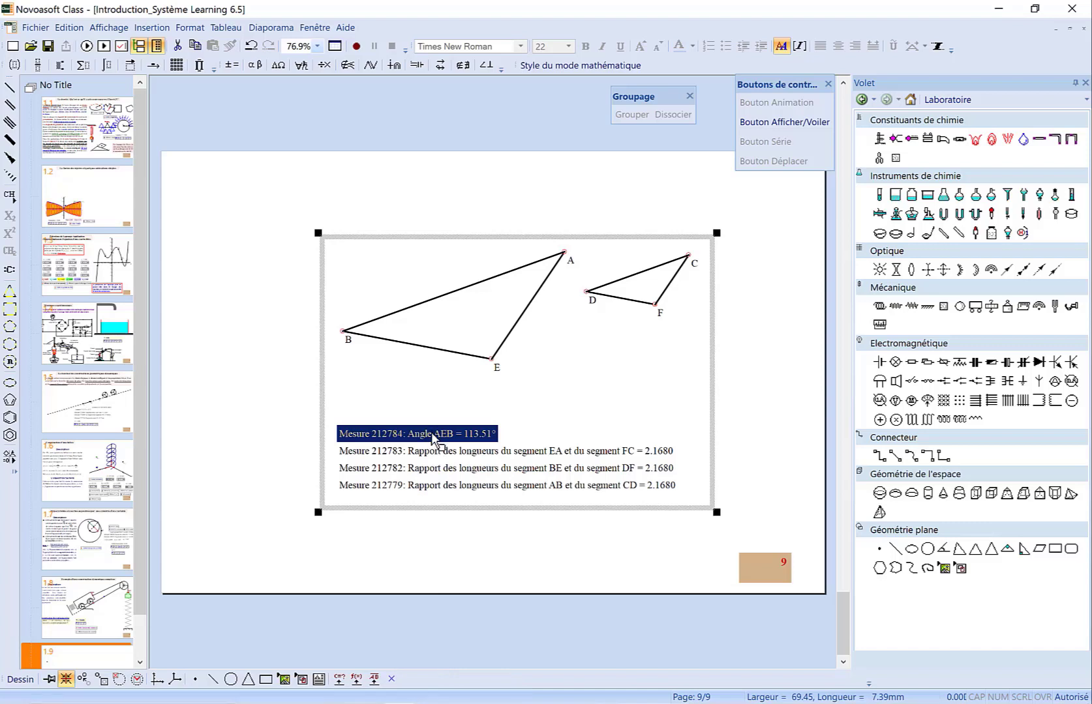
drag(433, 433, 432, 424)
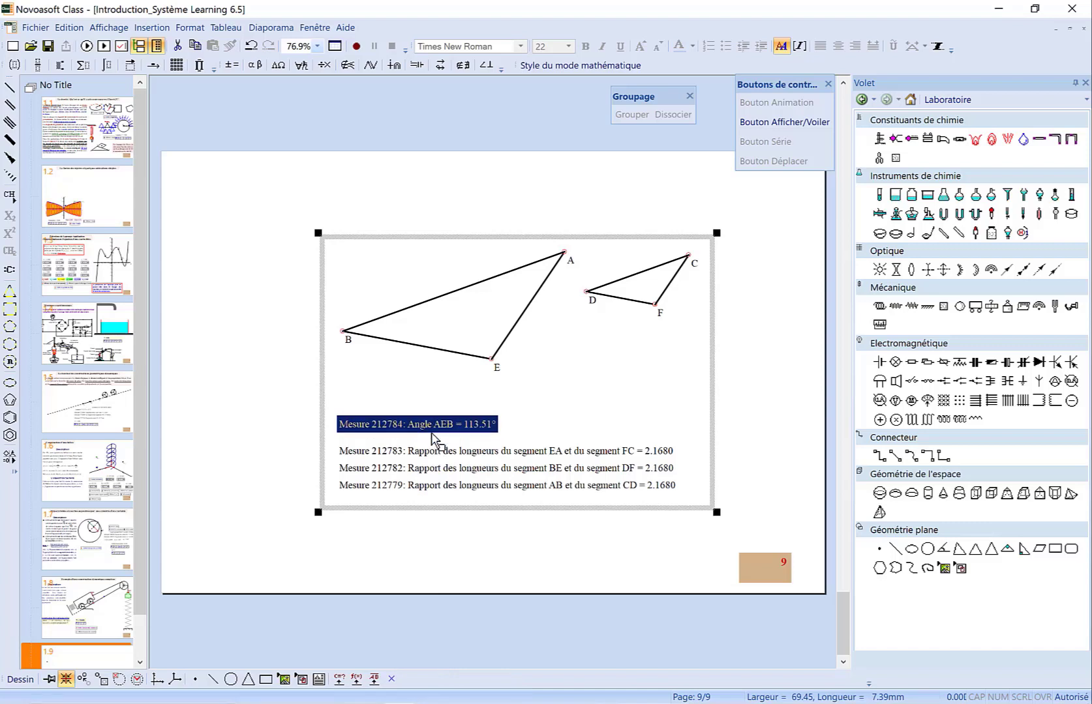
Measure angle AEB of the left triangle again by selecting vertices A, E and B
click(564, 252)
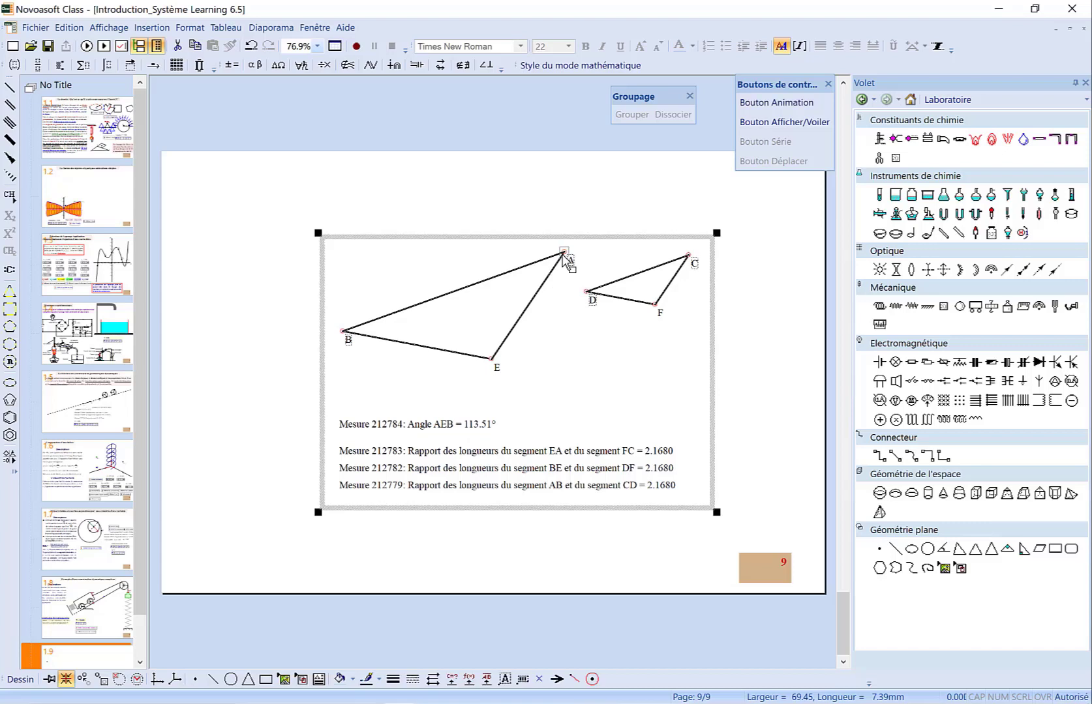
click(492, 359)
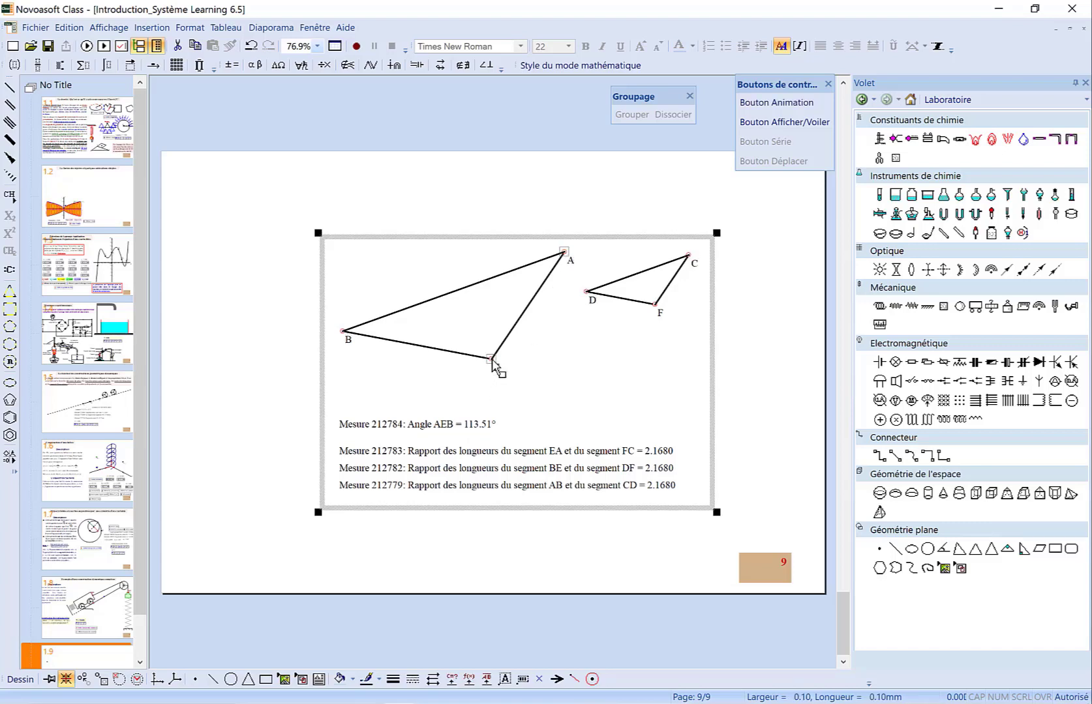
click(343, 332)
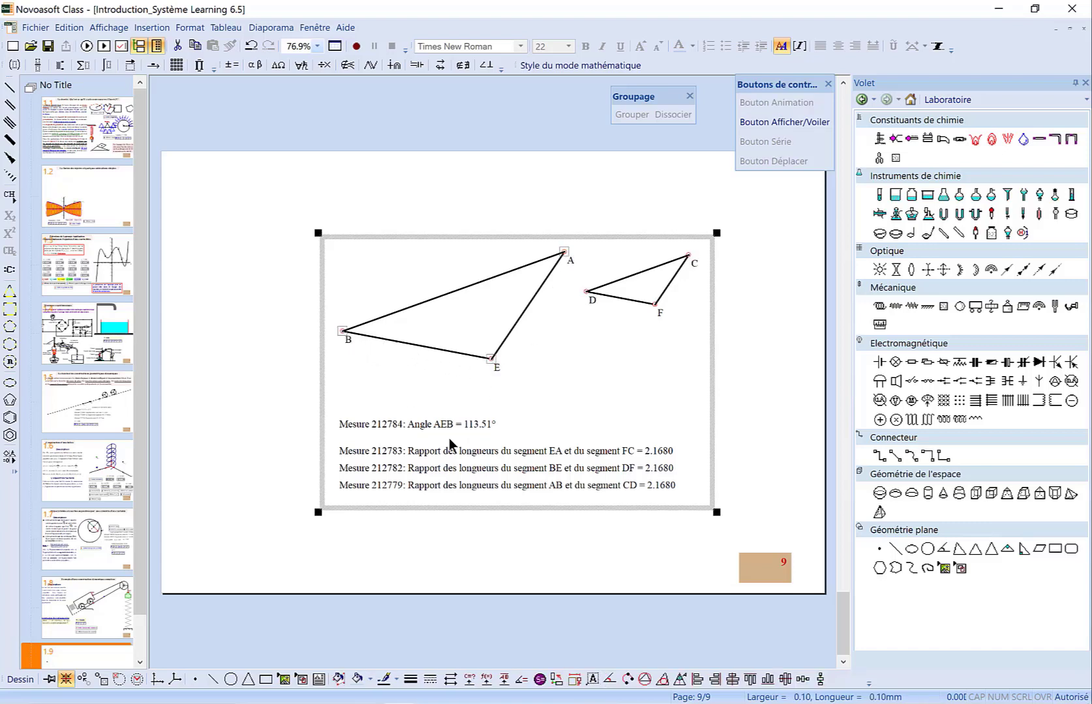
click(521, 680)
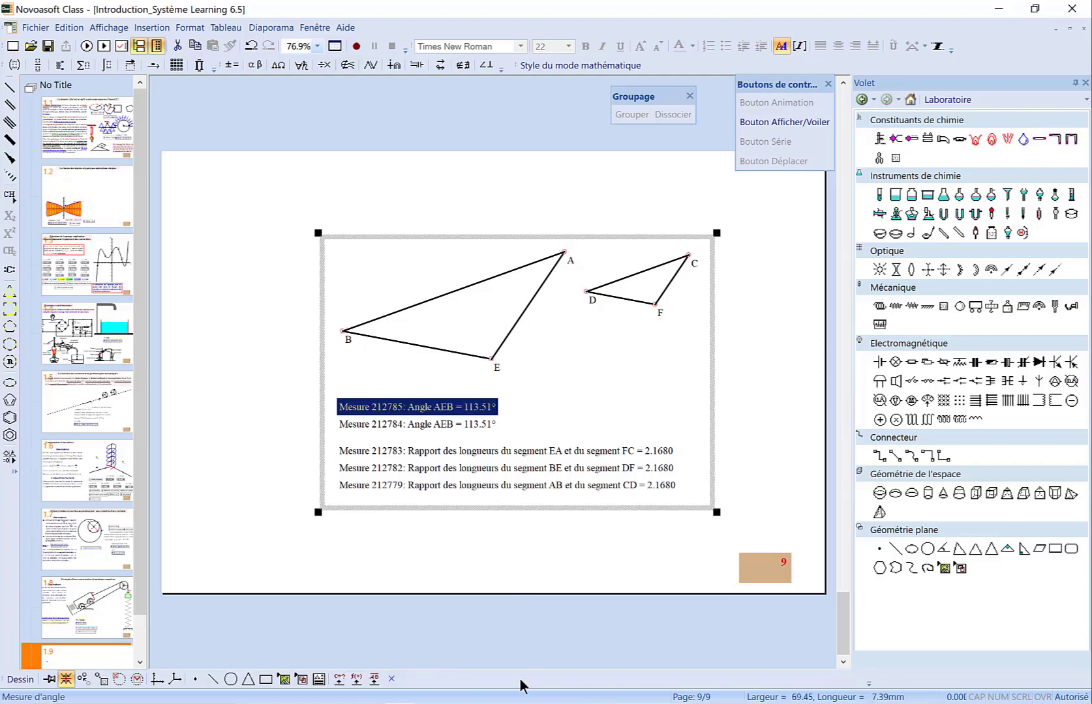
Set the new angle measurement to allow values over 180 degrees with counterclockwise angles positive
double_click(462, 412)
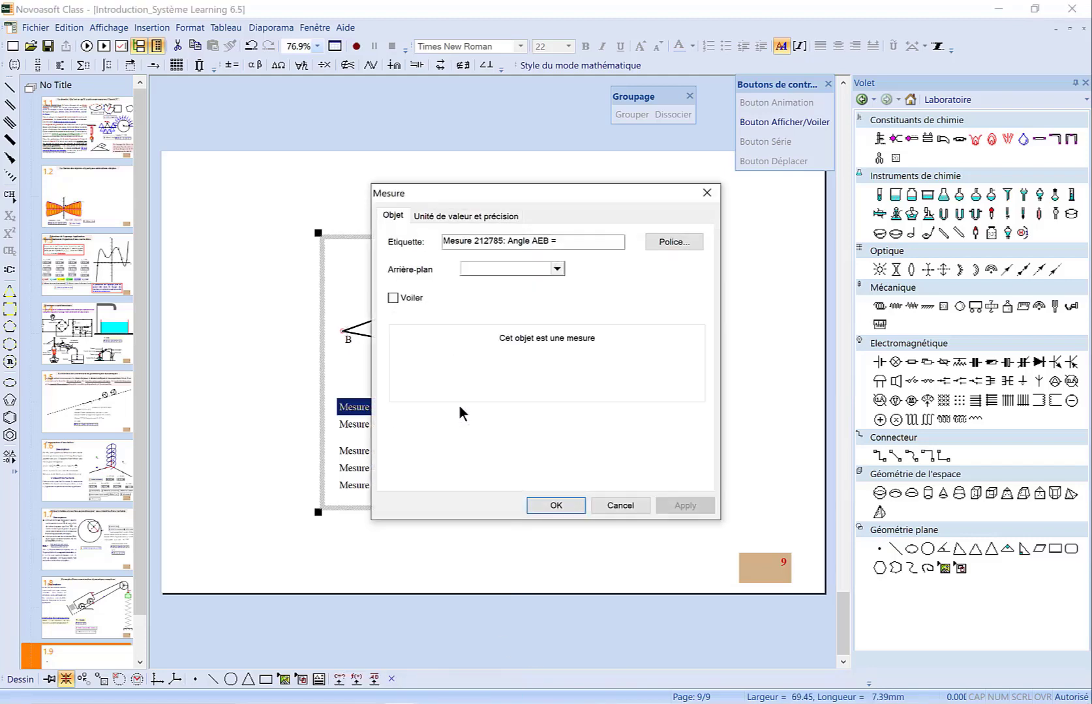
click(463, 217)
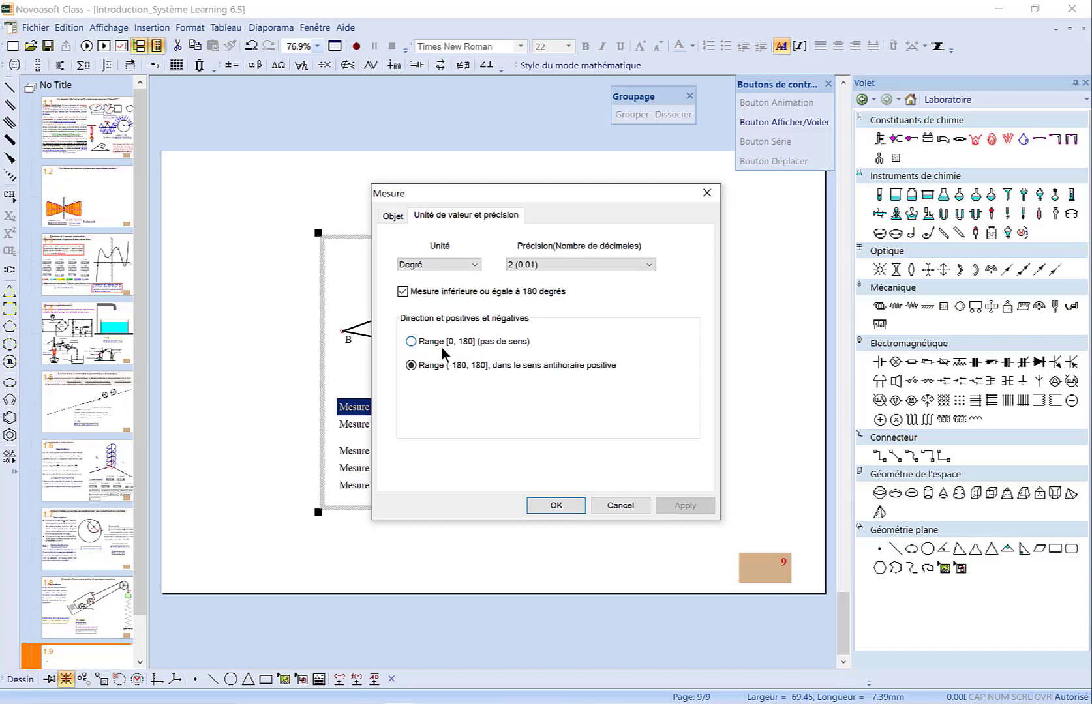
click(439, 291)
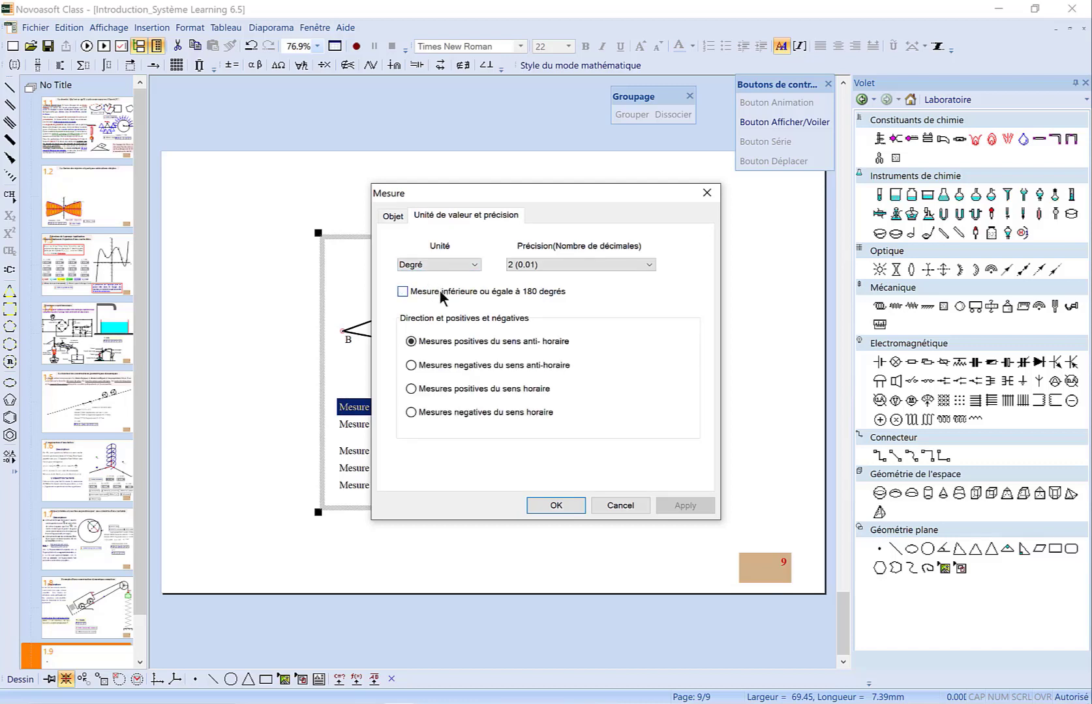
click(432, 343)
click(555, 508)
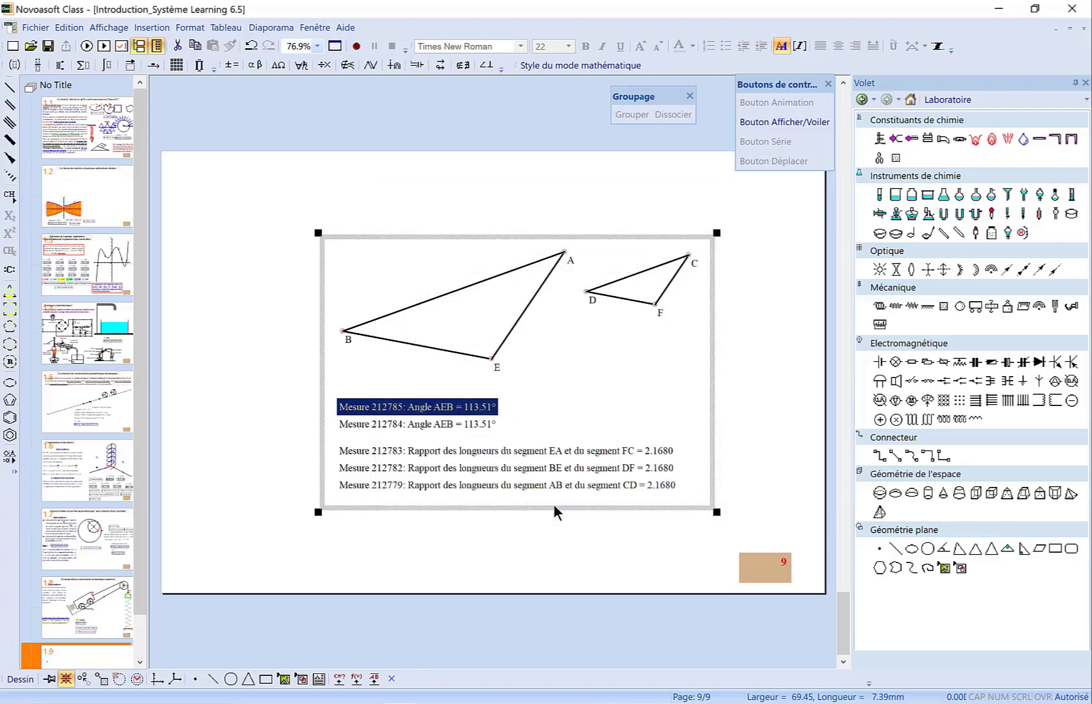
click(551, 502)
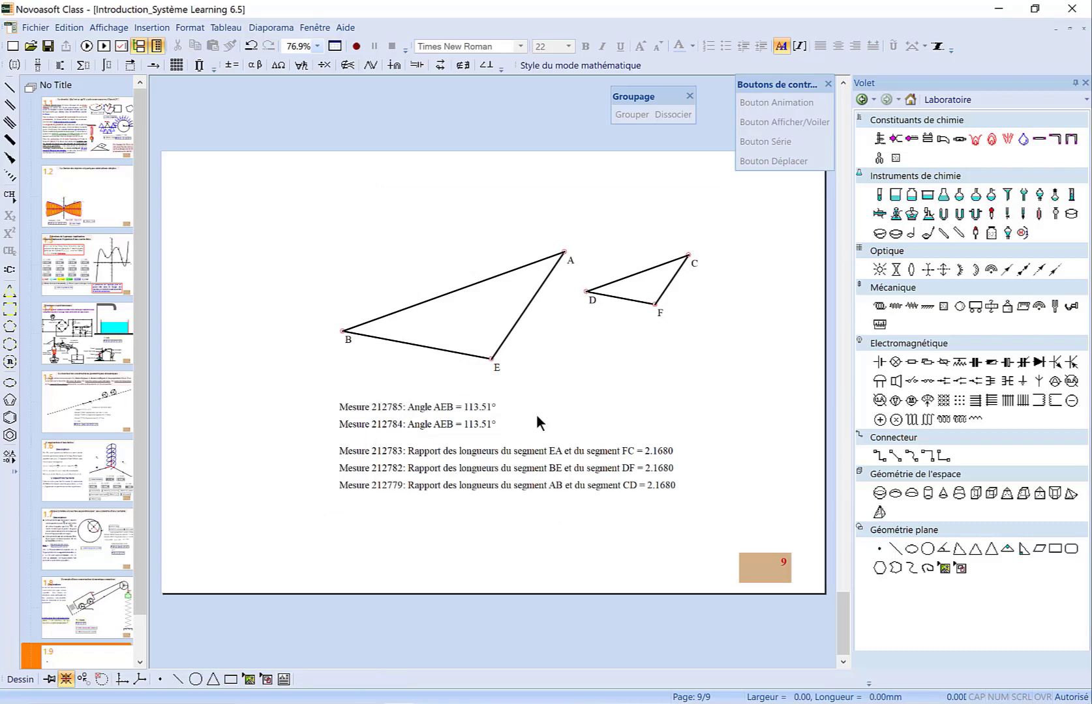
Change the same angle measurement's unit to pi radian
double_click(469, 405)
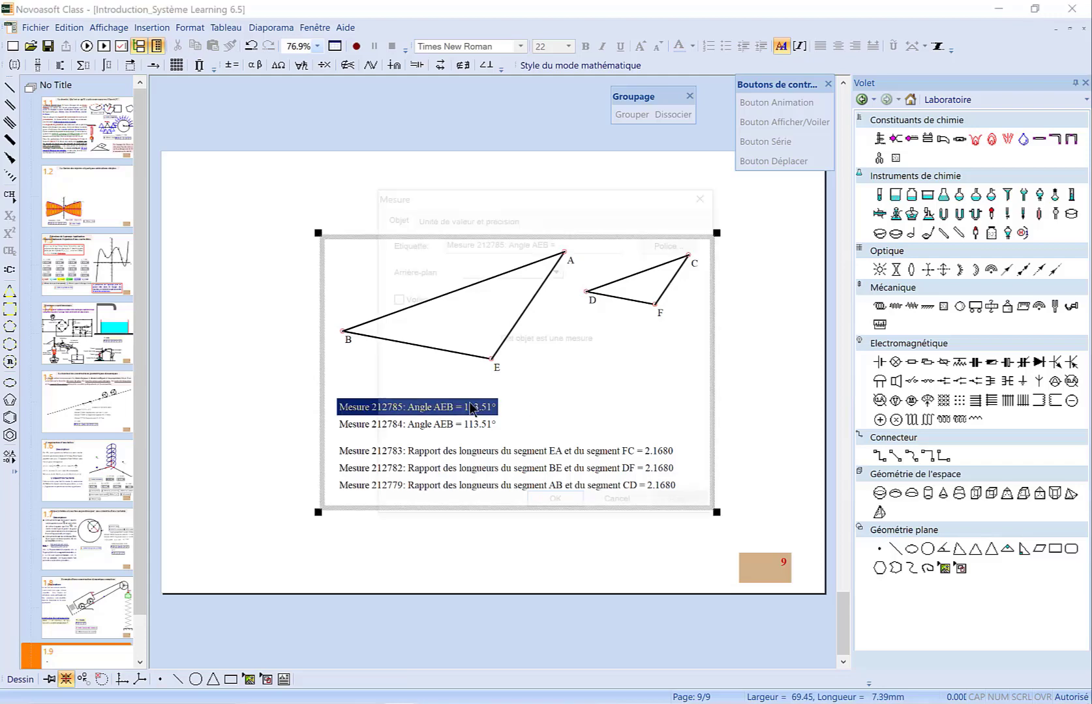
click(457, 219)
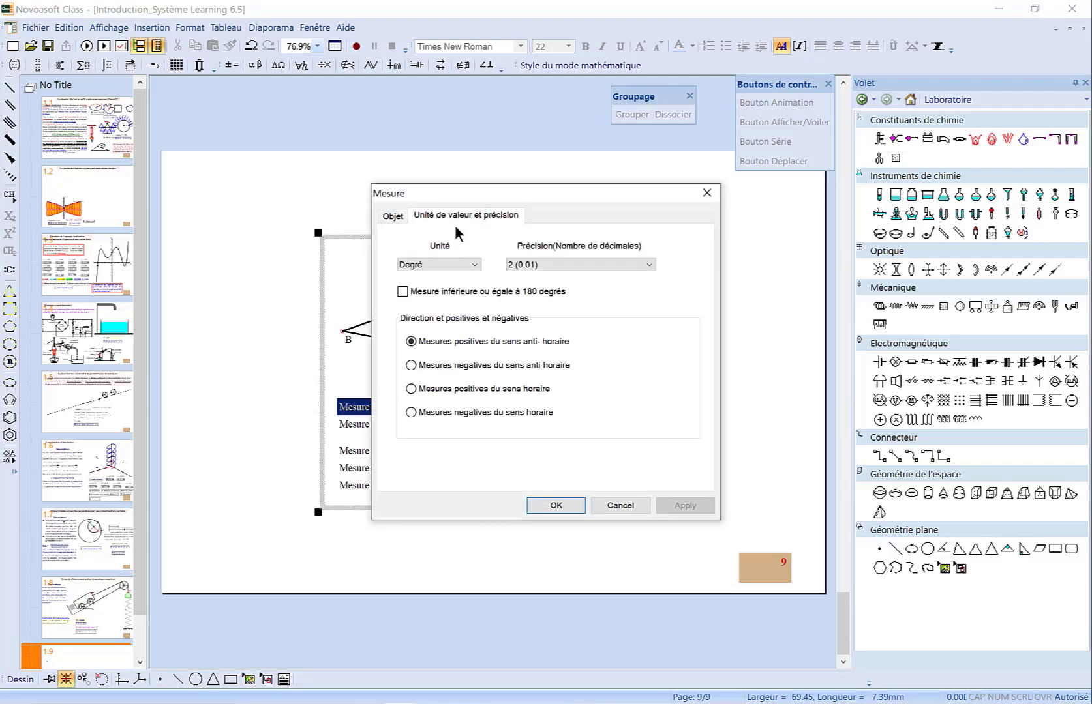
click(474, 266)
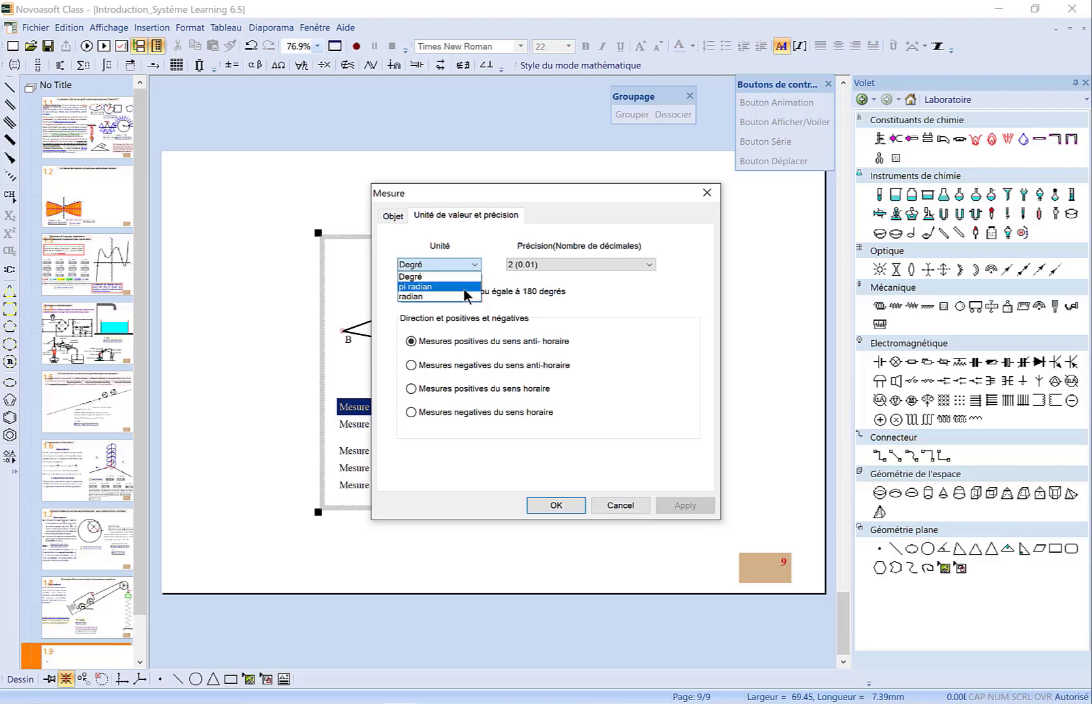
click(466, 287)
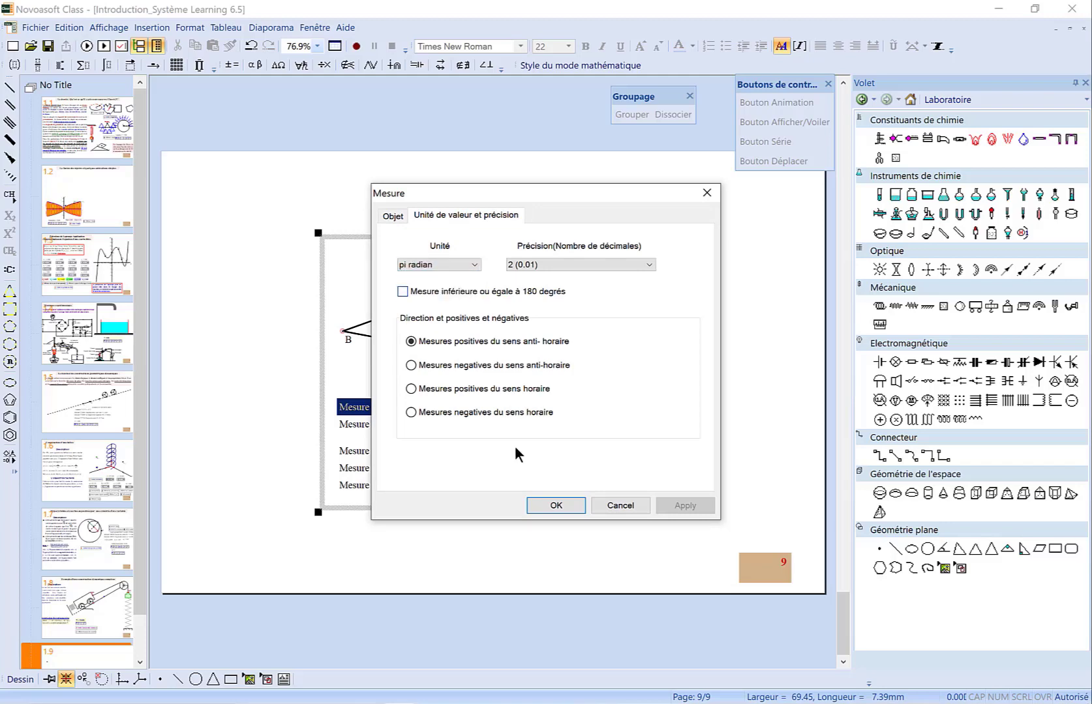
click(562, 504)
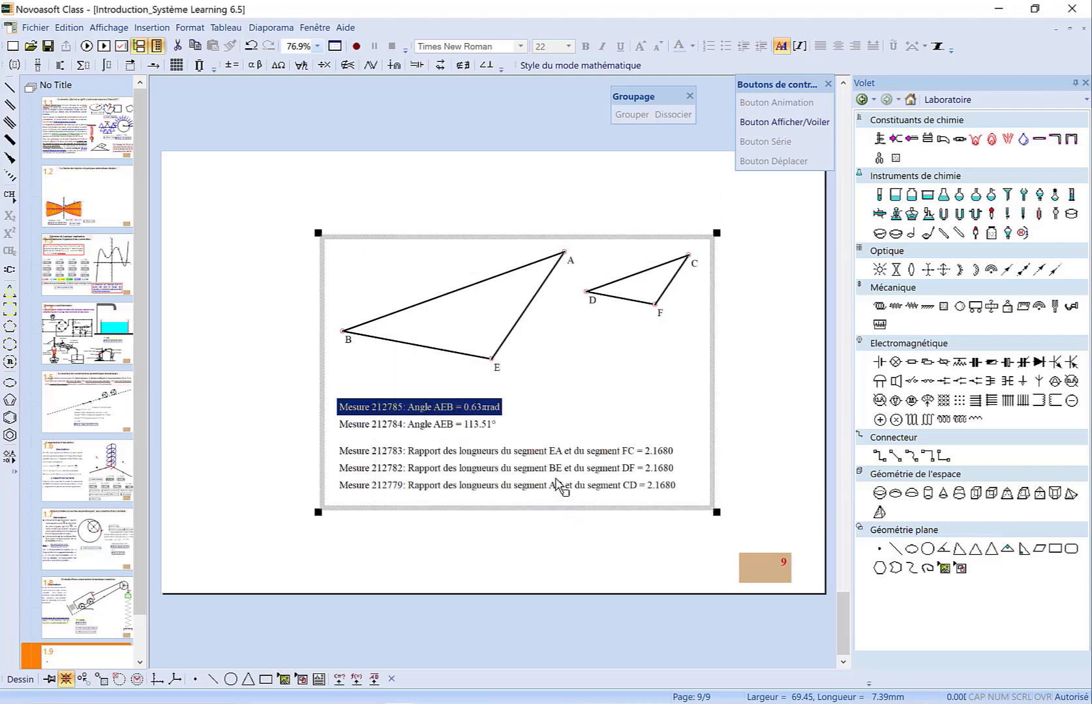
Add a third measurement of angle AEB by selecting vertices A, E and B
click(562, 254)
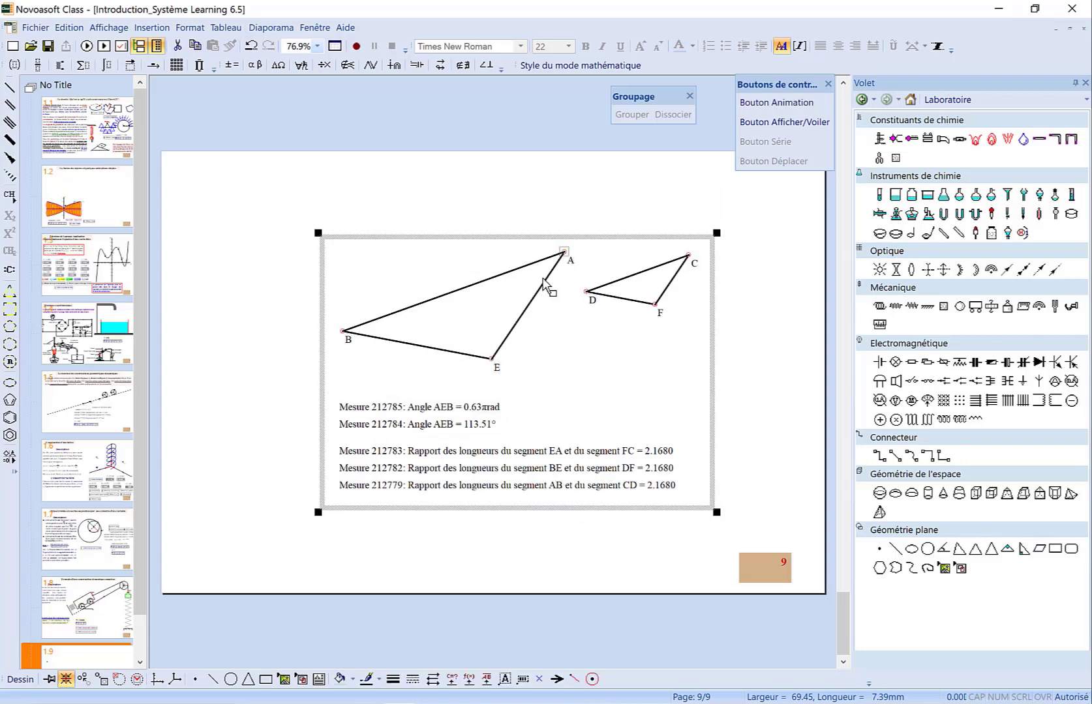
shift+click(491, 359)
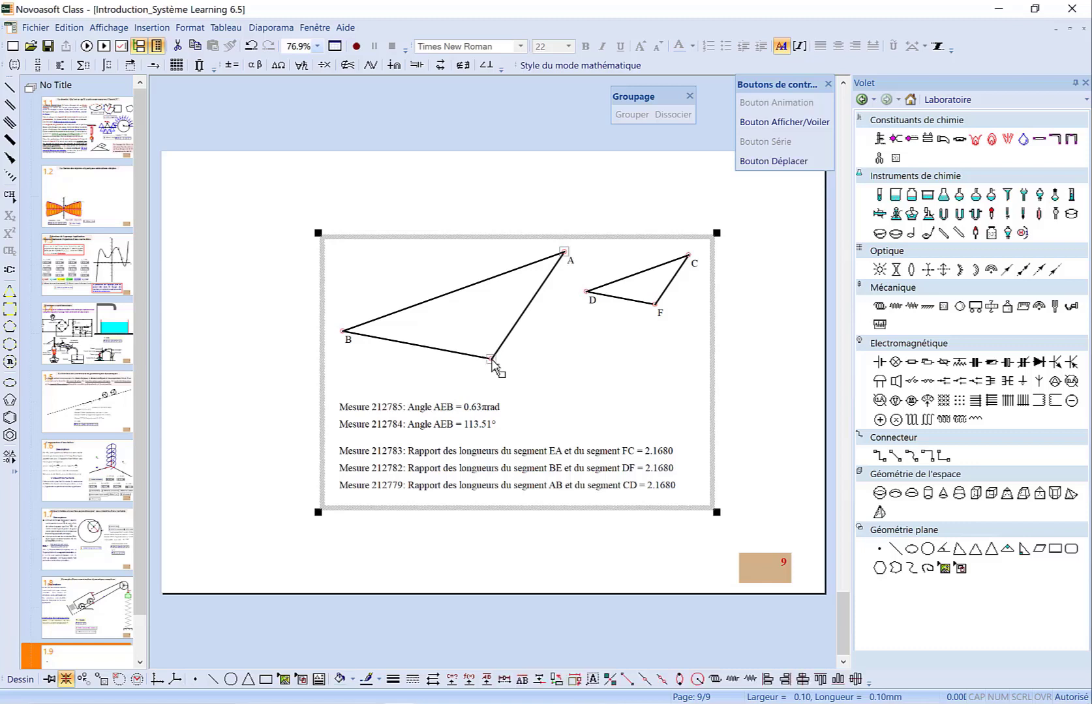
shift+click(343, 332)
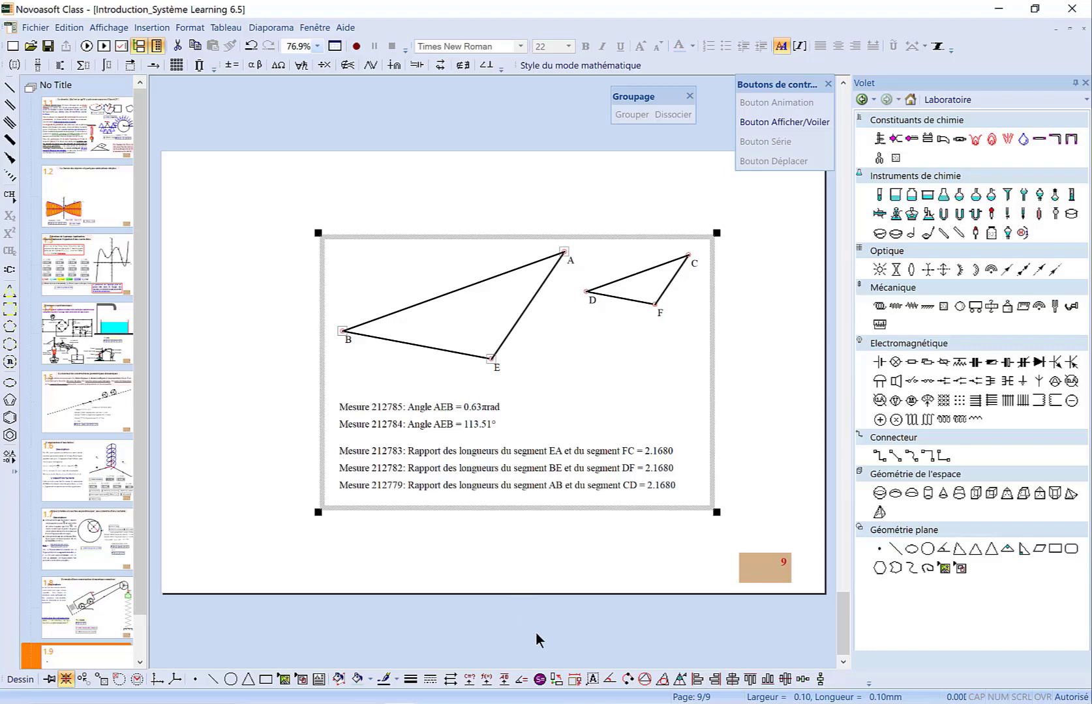
click(522, 678)
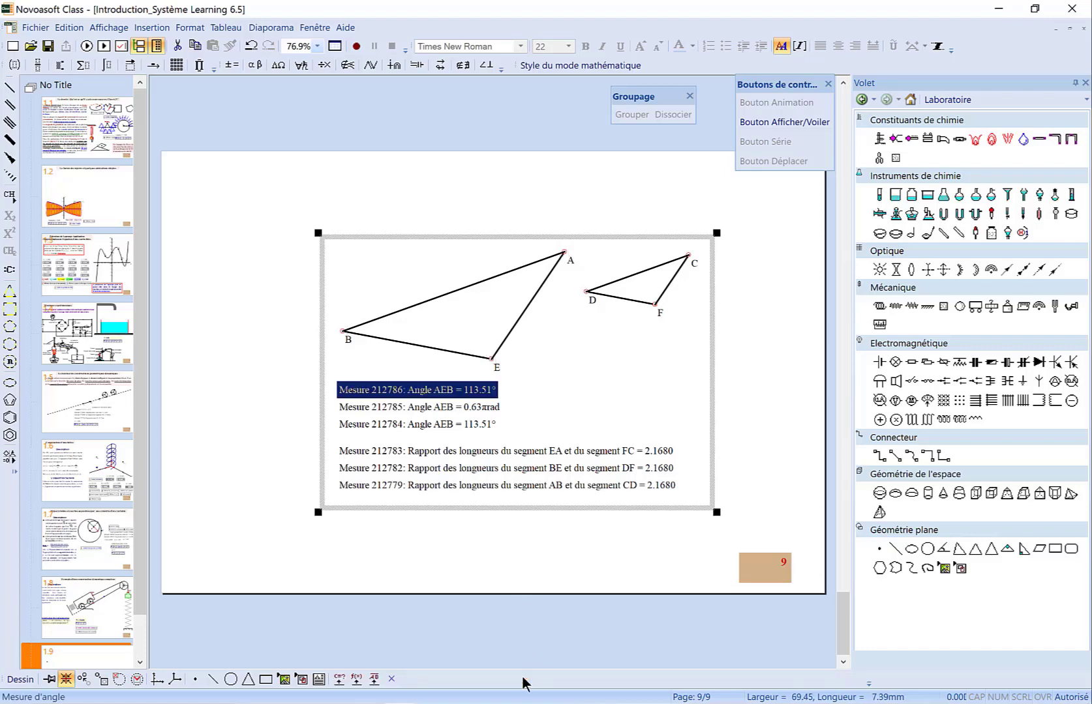
Set the third angle measurement to allow values over 180 degrees with counterclockwise angles negative
double_click(442, 393)
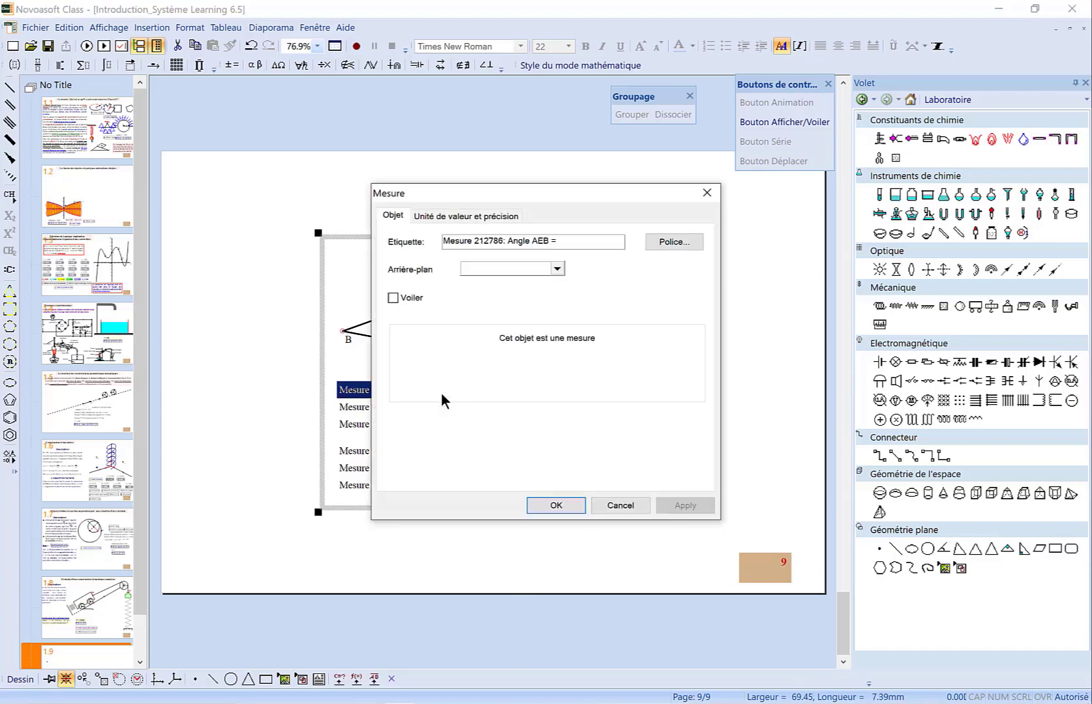
click(437, 217)
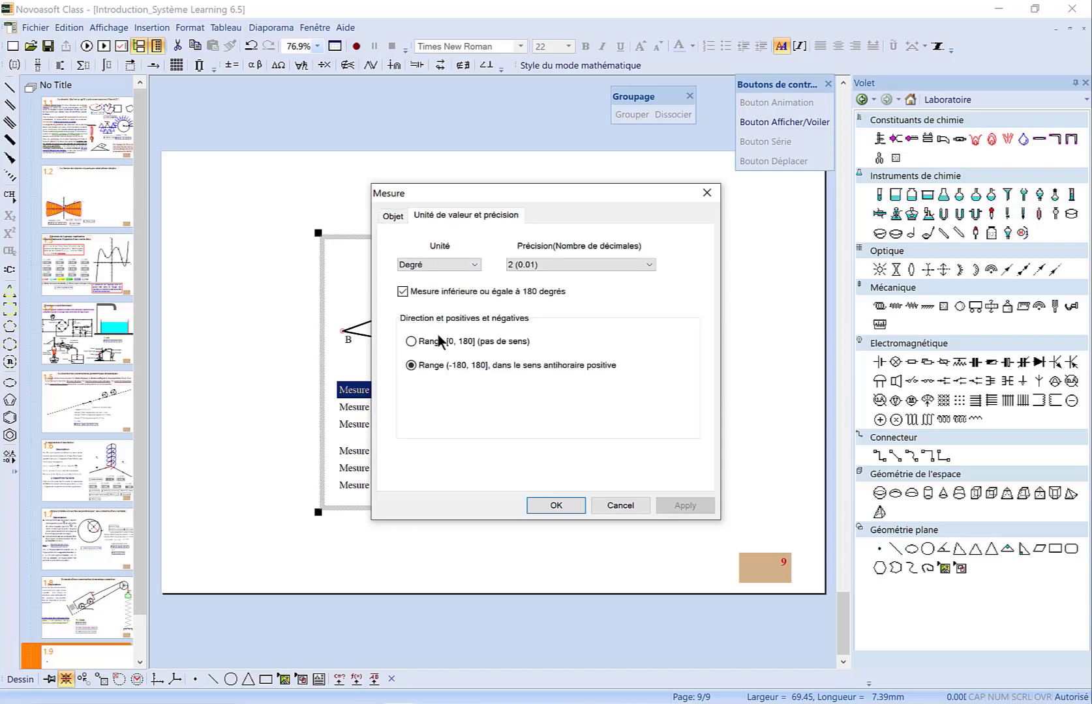
click(410, 291)
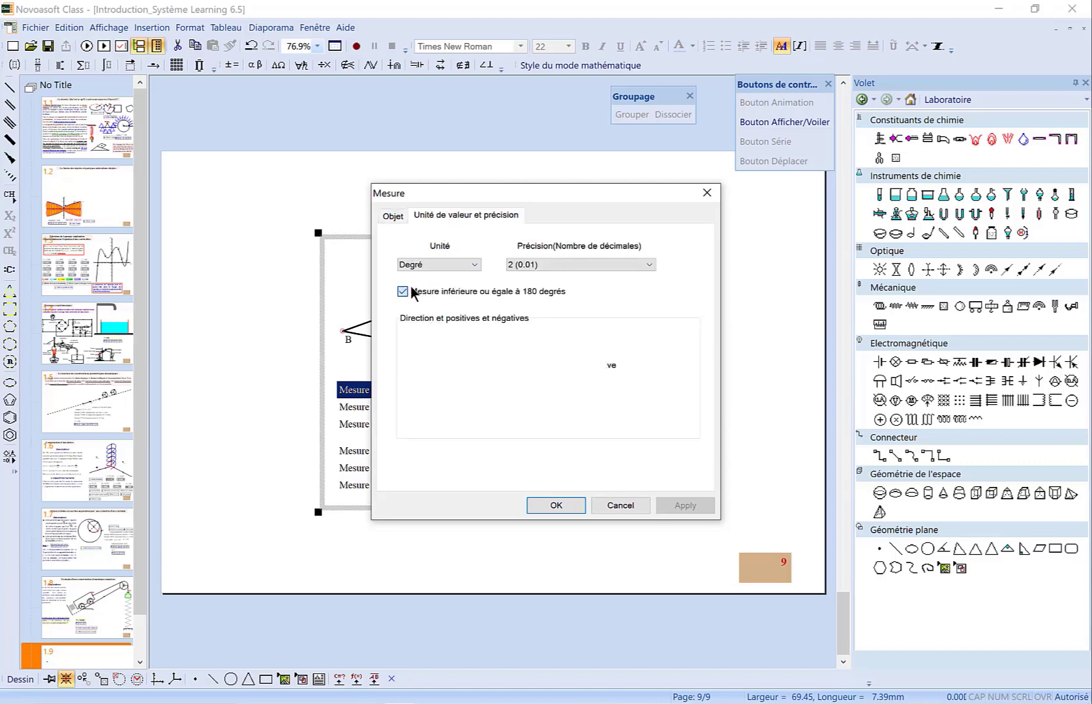
click(403, 291)
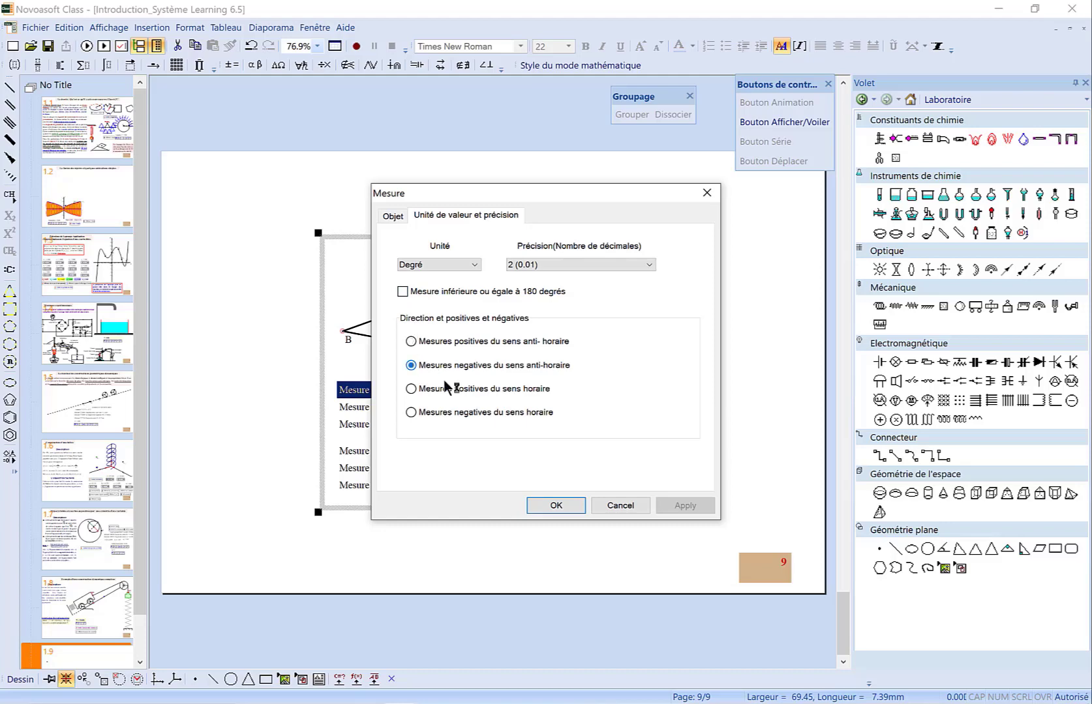
click(563, 508)
Change the third angle measurement's unit to radian
click(574, 418)
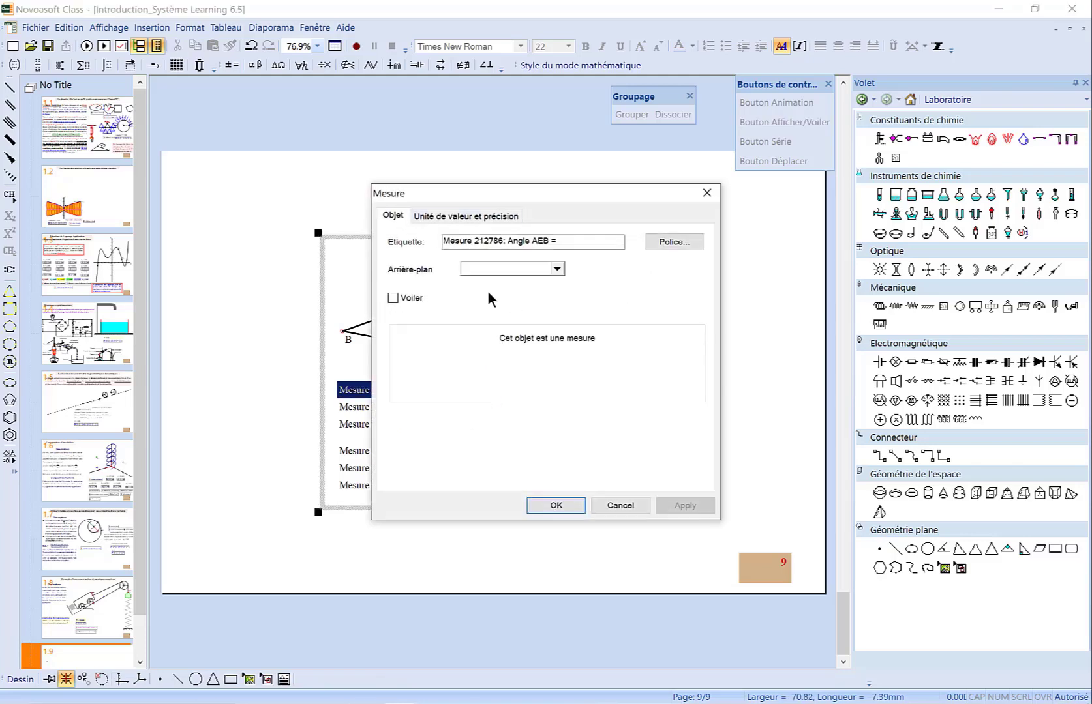
click(484, 216)
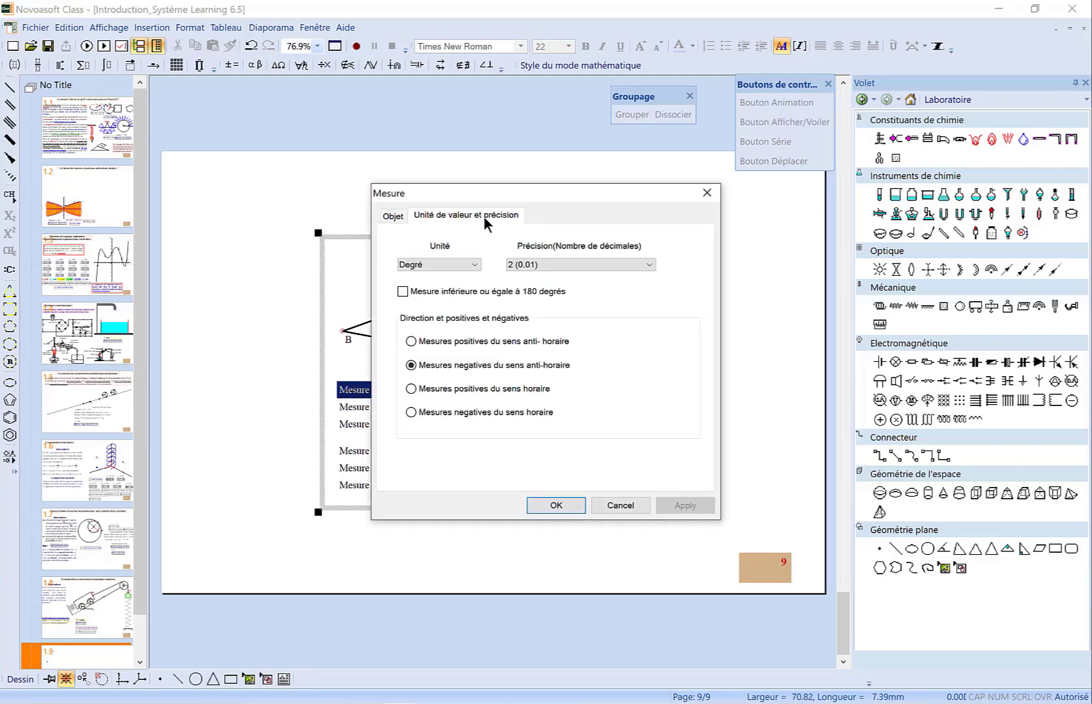
click(480, 264)
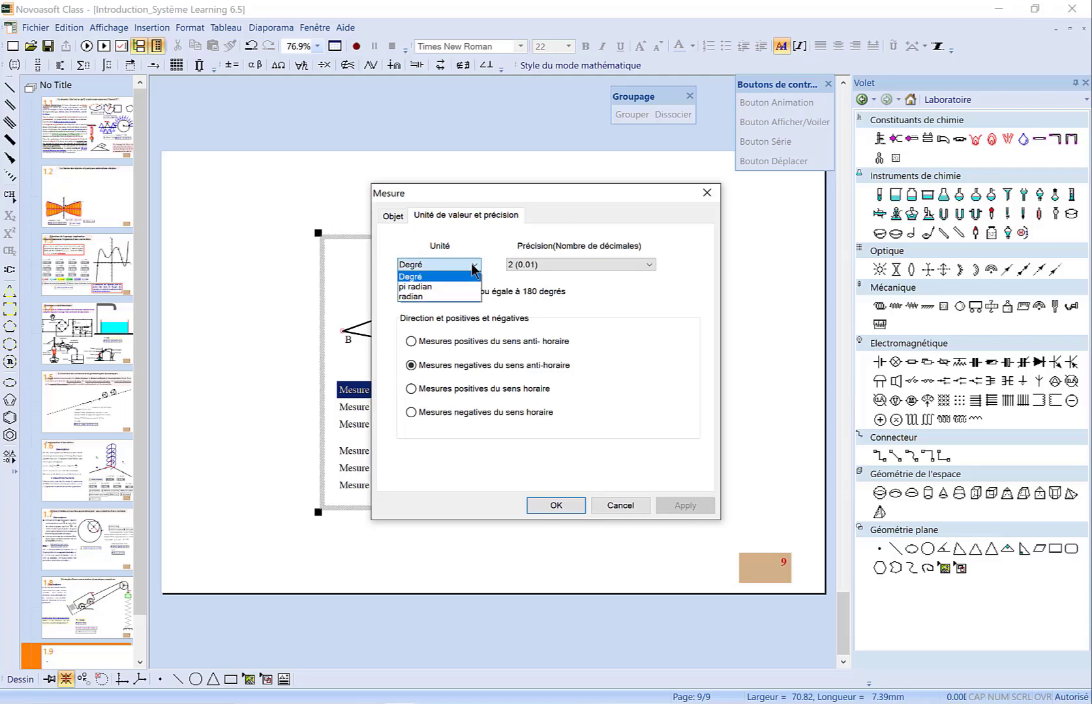
click(463, 298)
click(552, 506)
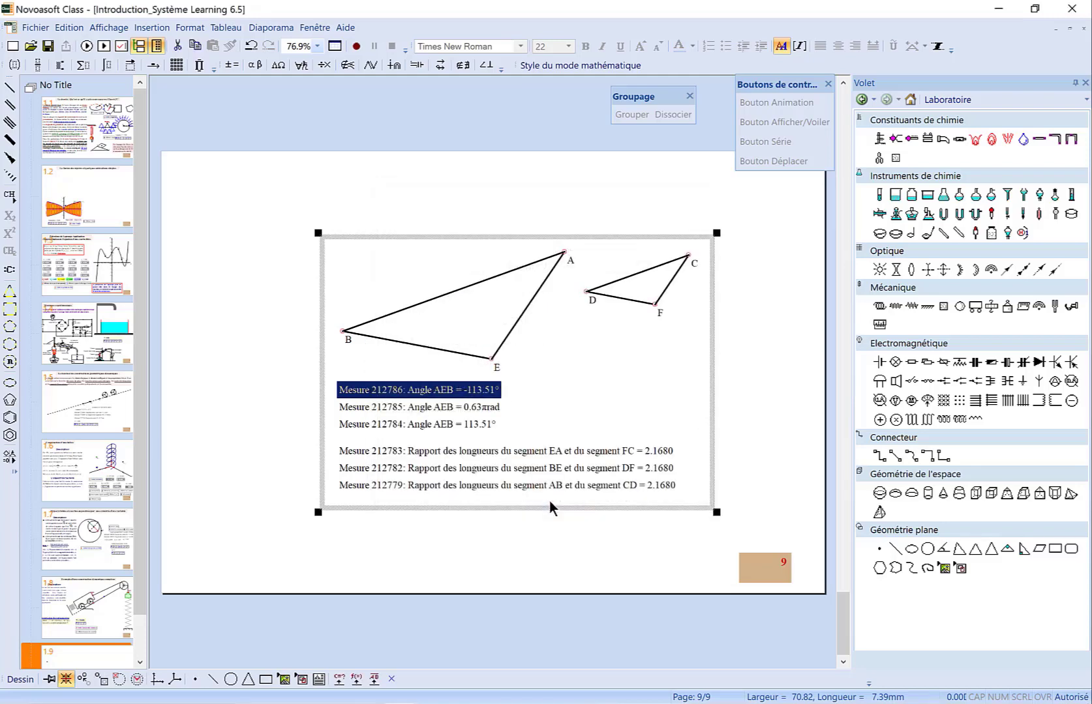
click(560, 422)
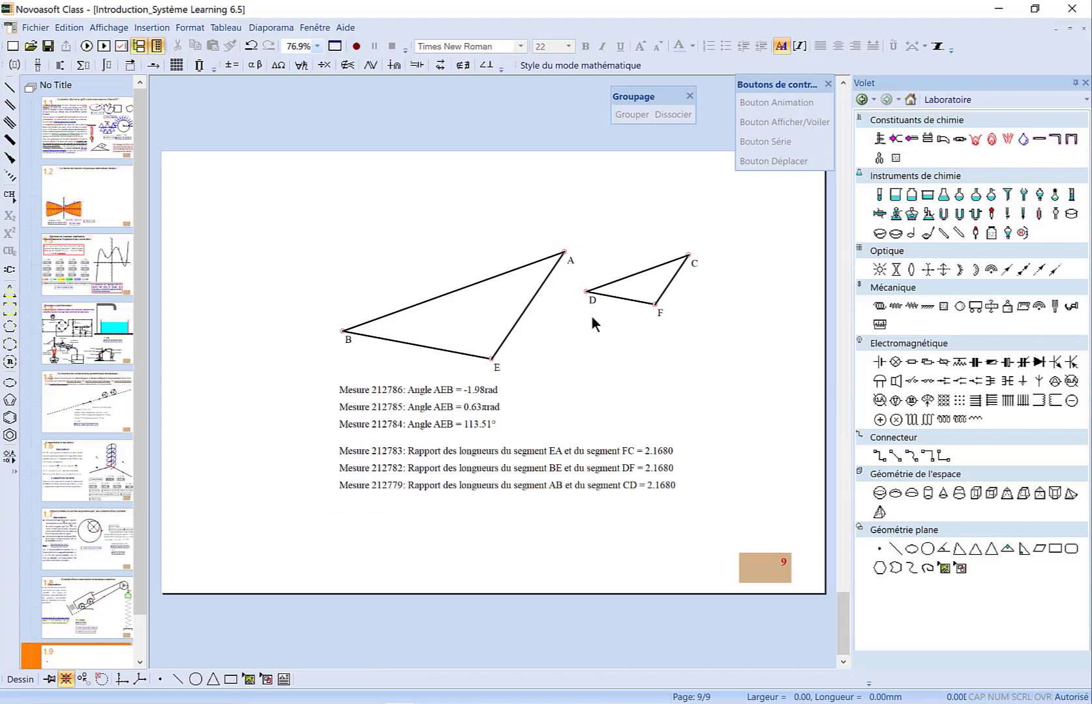
Draw the inscribed circle of the right triangle and the circumscribed circle of the left triangle
click(621, 301)
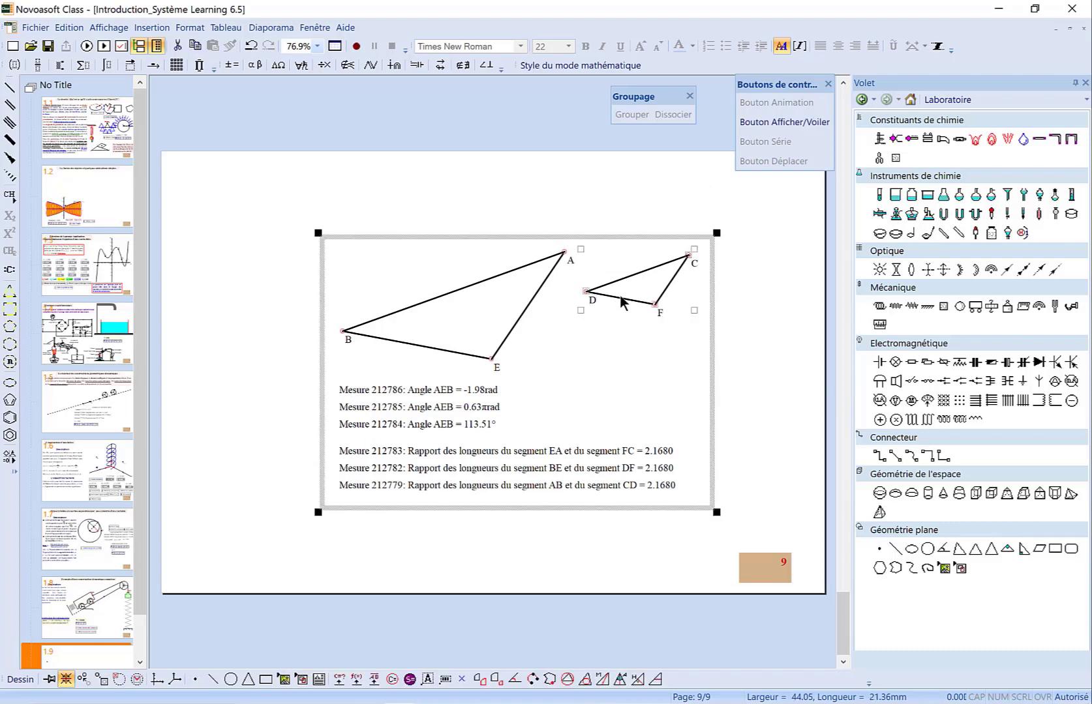
click(584, 680)
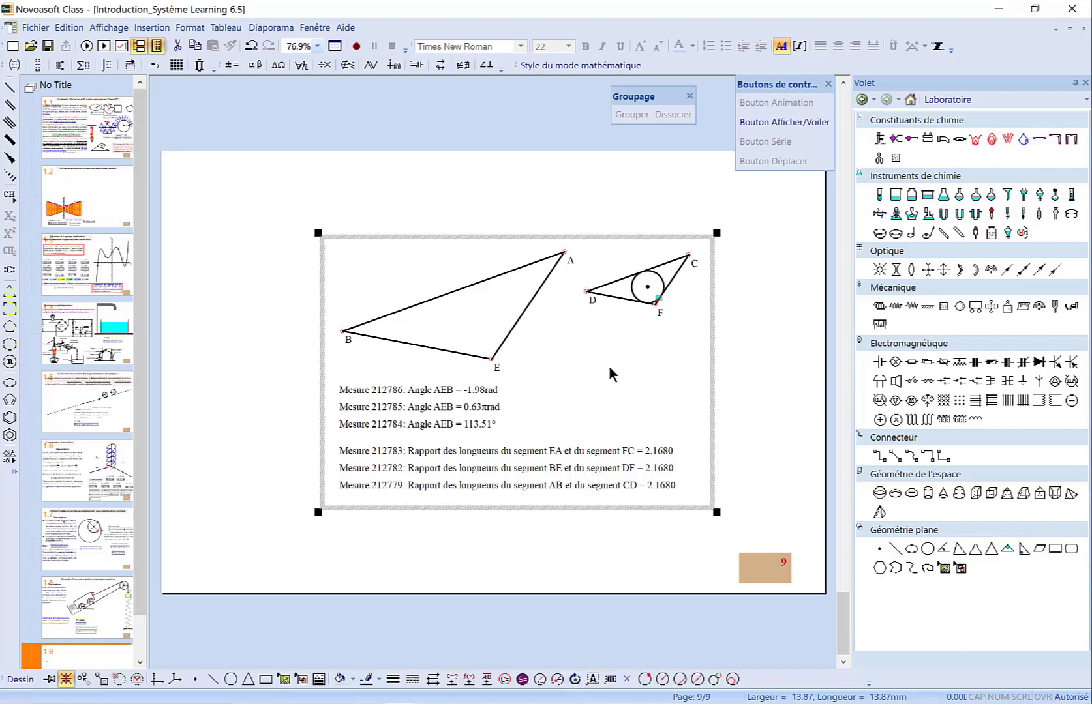
click(543, 293)
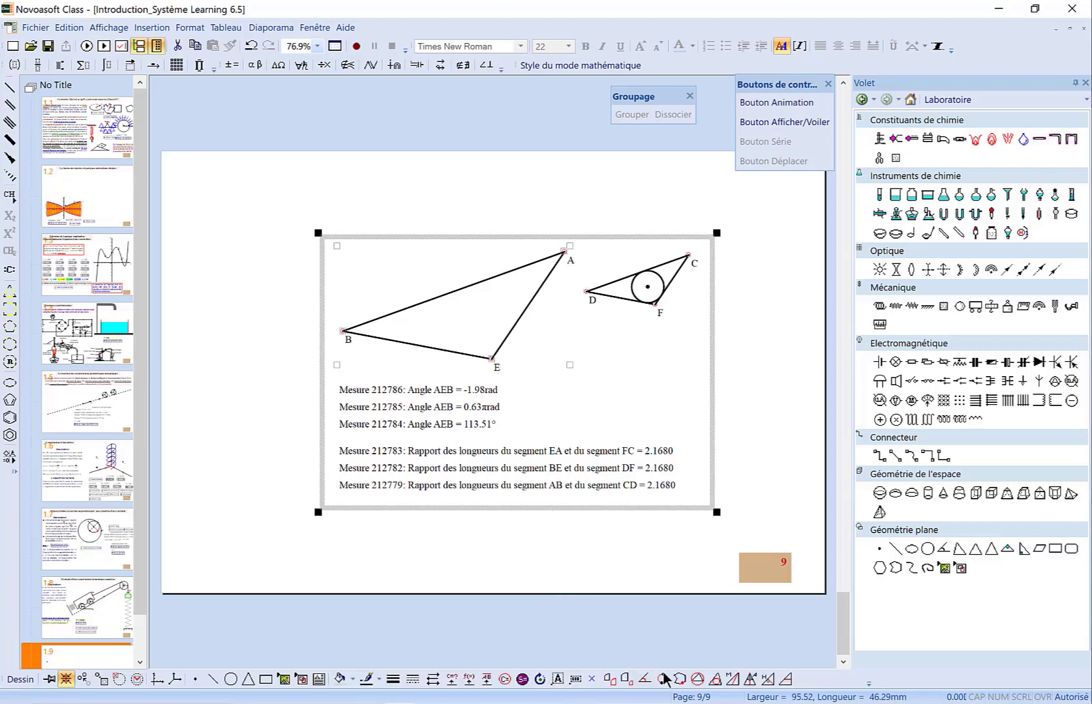
click(697, 680)
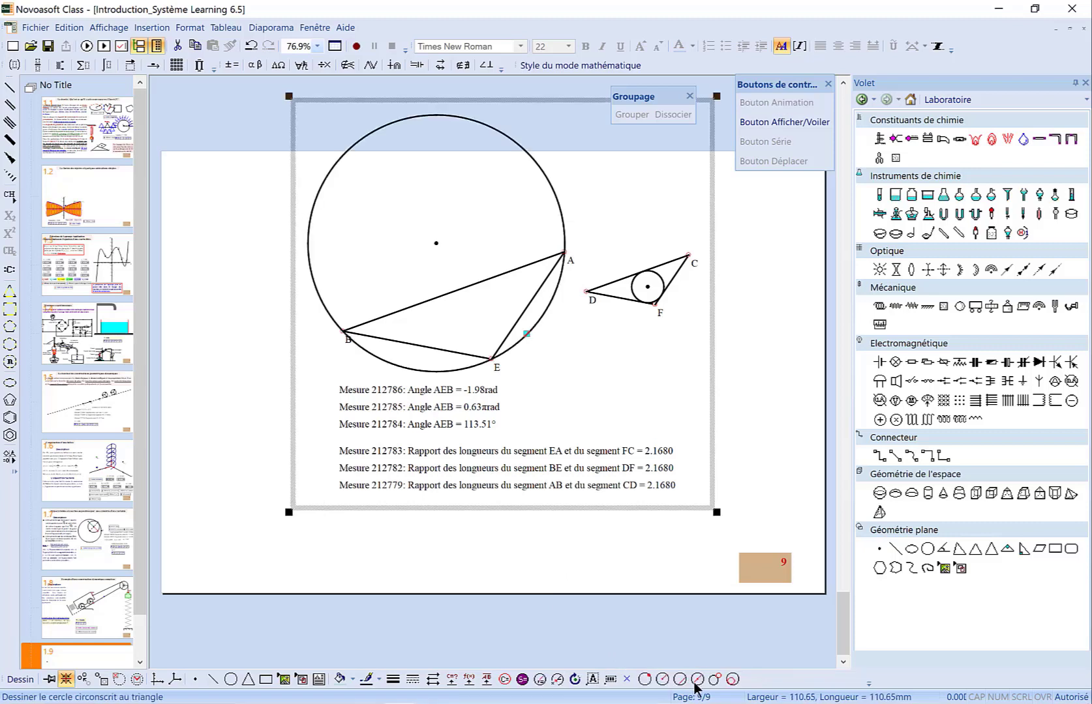
Measure the areas of triangle ABE and triangle CDF
click(535, 302)
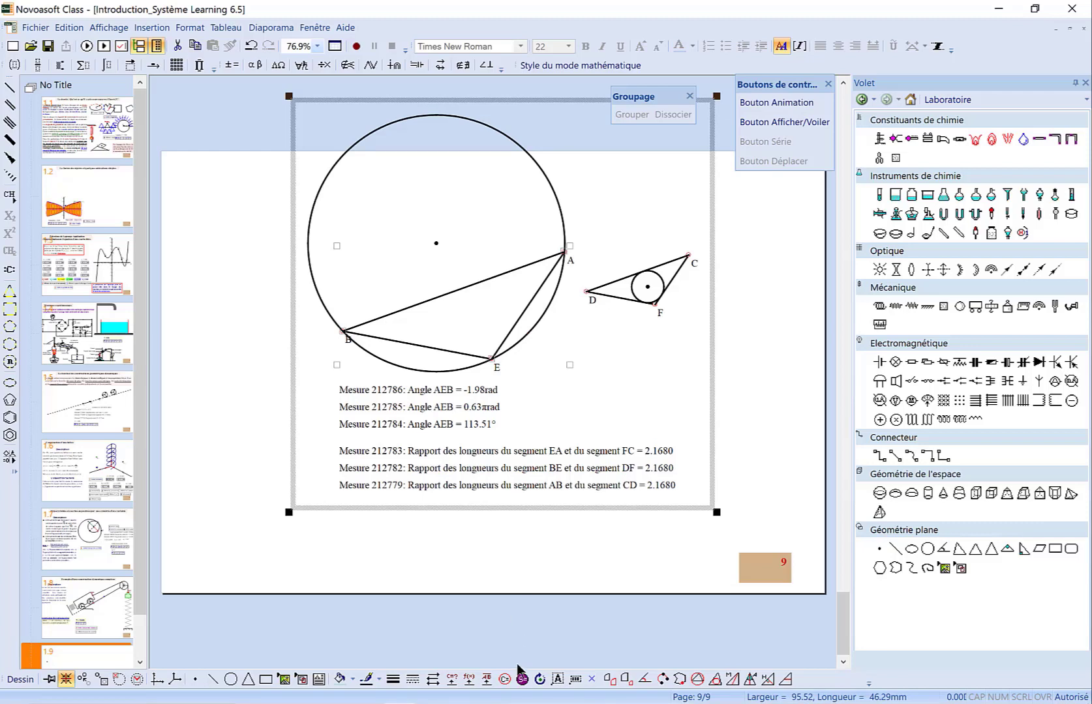
click(521, 679)
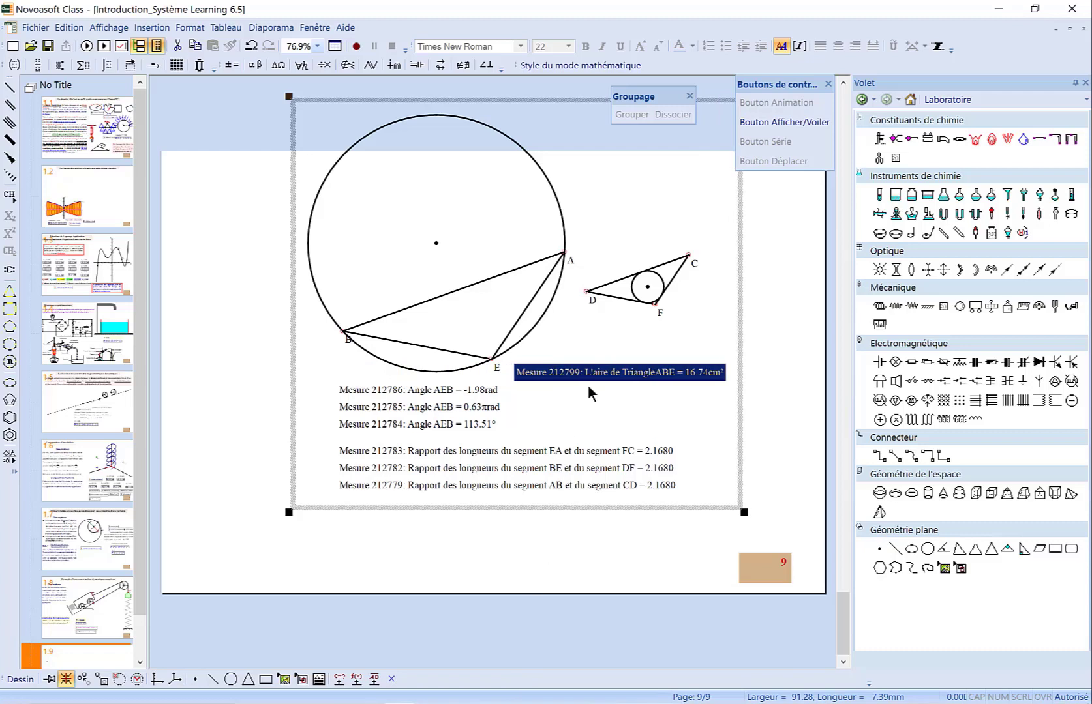
click(616, 297)
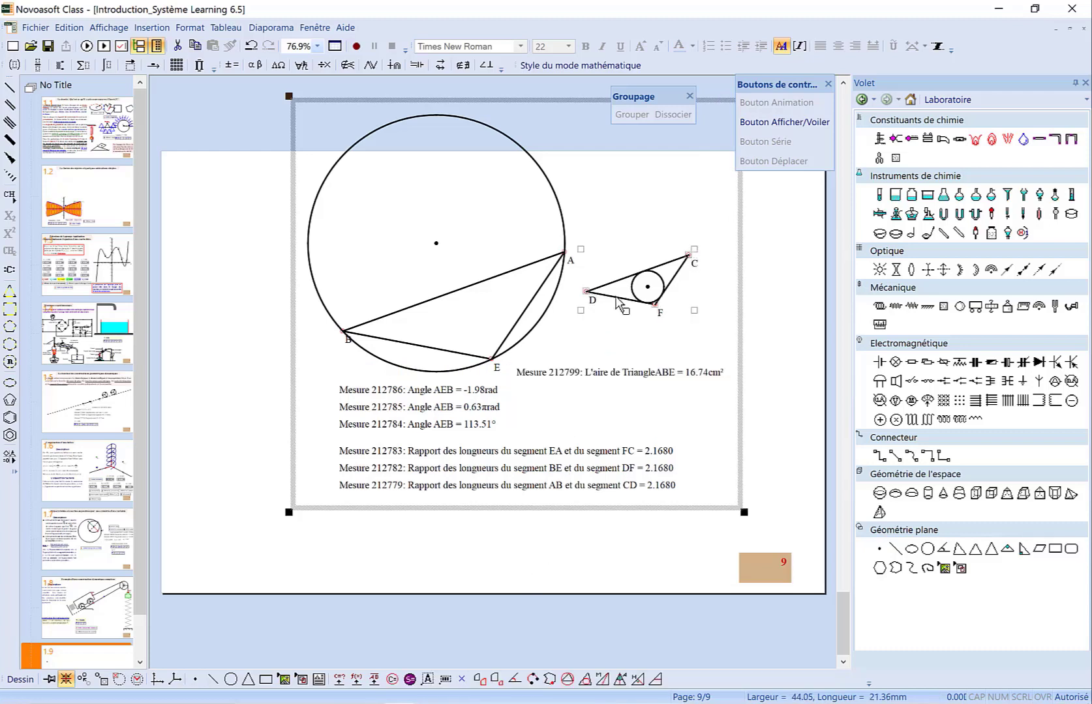
click(410, 680)
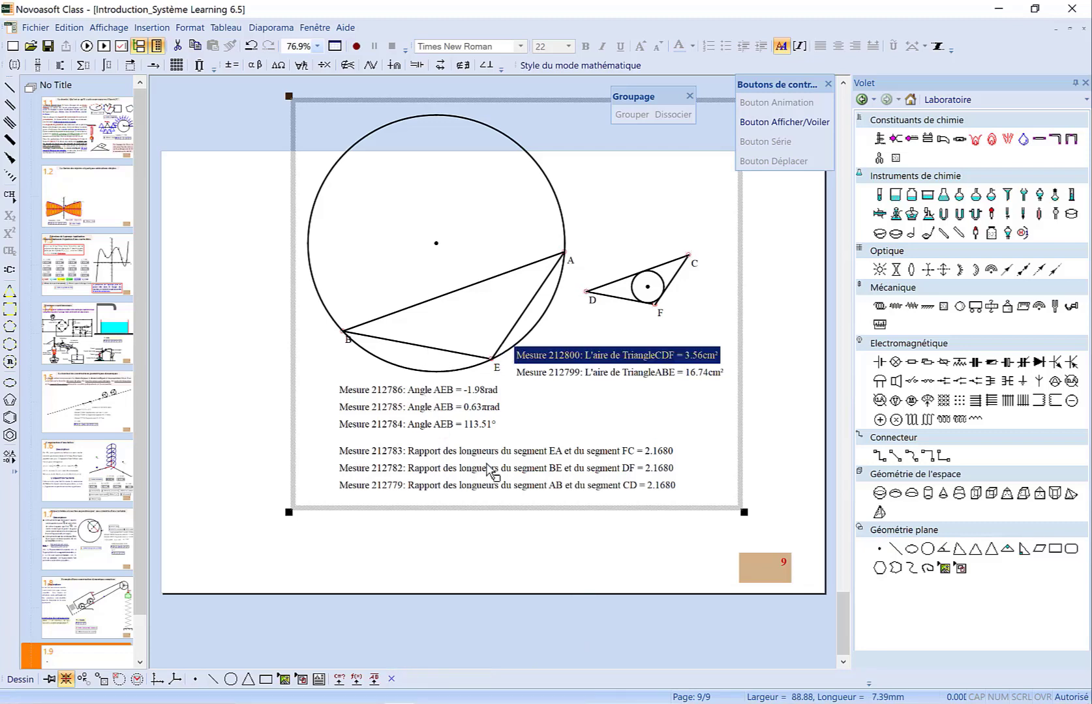
Move the whole figure group down slightly
click(548, 360)
key(Down)
key(Down)
key(Down)
key(Down)
key(Down)
key(Down)
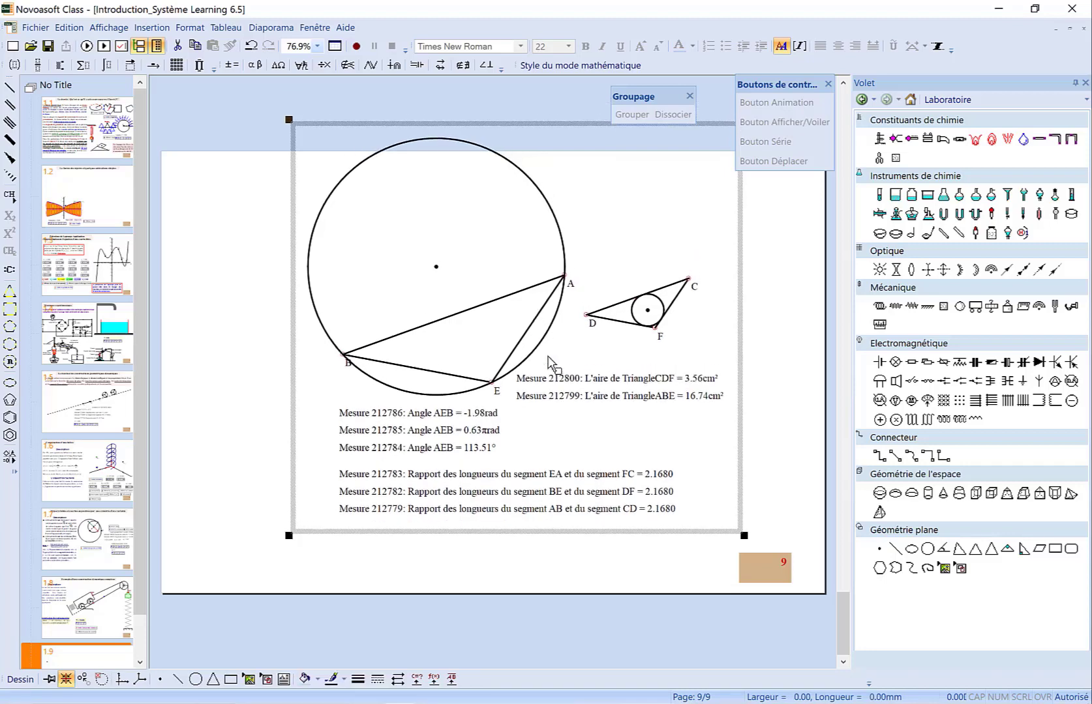